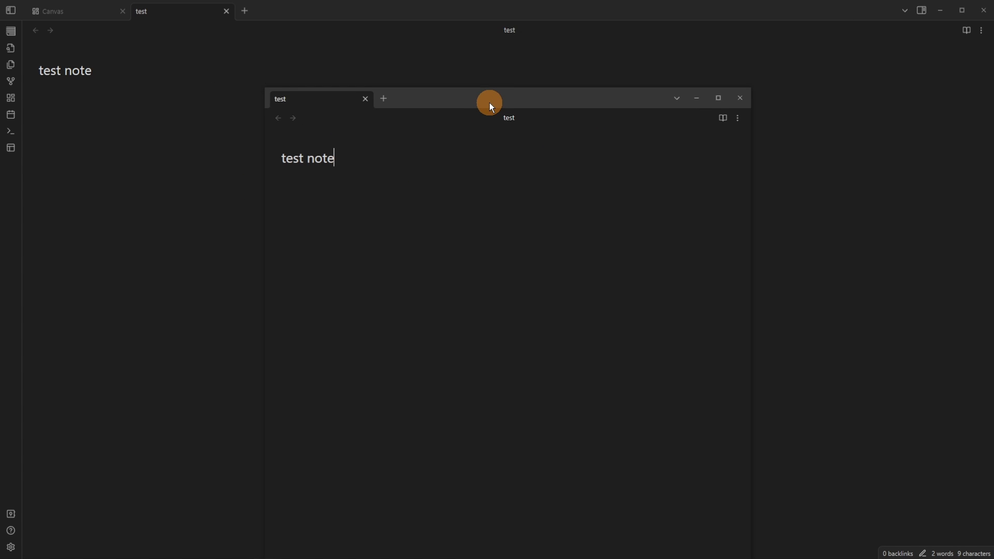
# - Close the floating test note window, the extra split tab and the test note tab, leaving only the Canvas
pyautogui.click(740, 98)
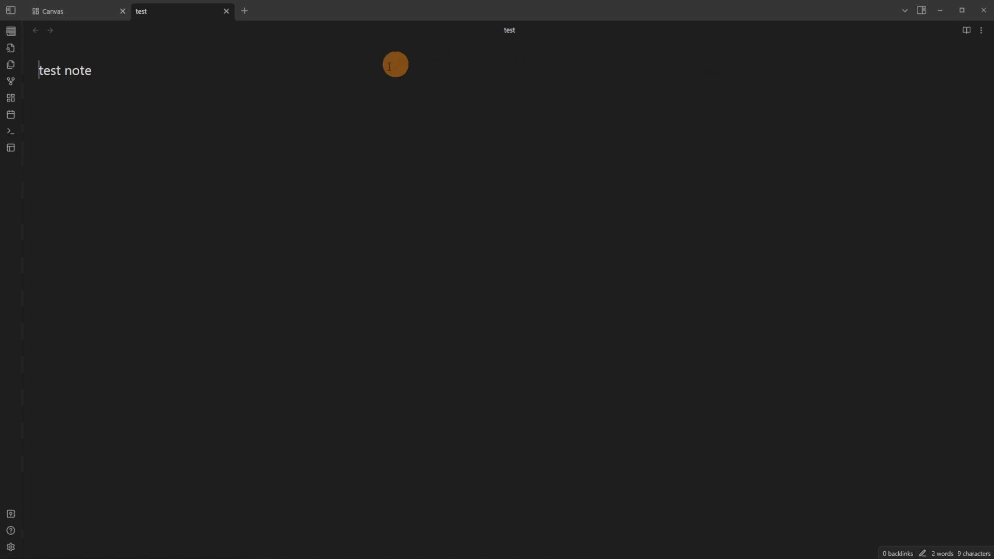
pyautogui.click(243, 12)
pyautogui.moveTo(247, 11); pyautogui.dragTo(858, 197)
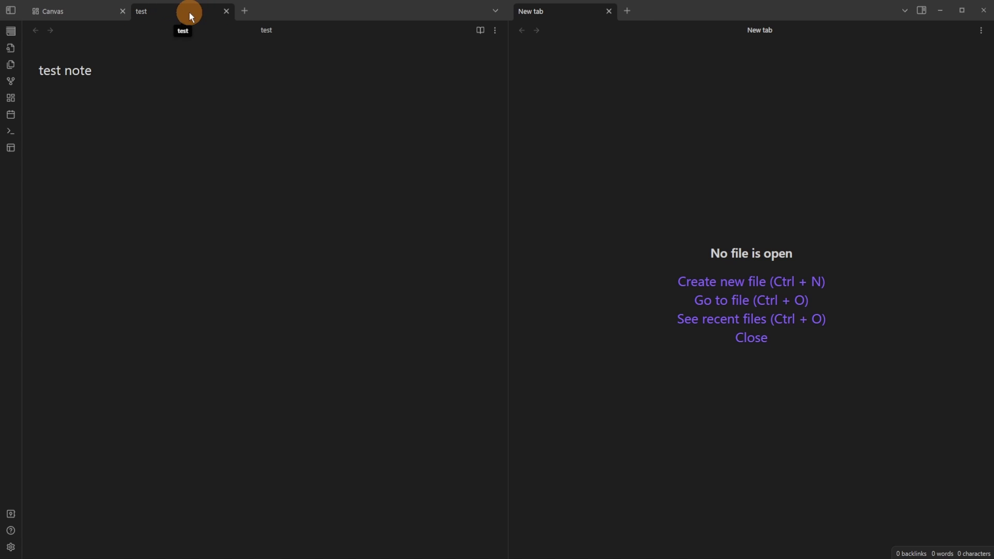
pyautogui.click(608, 10)
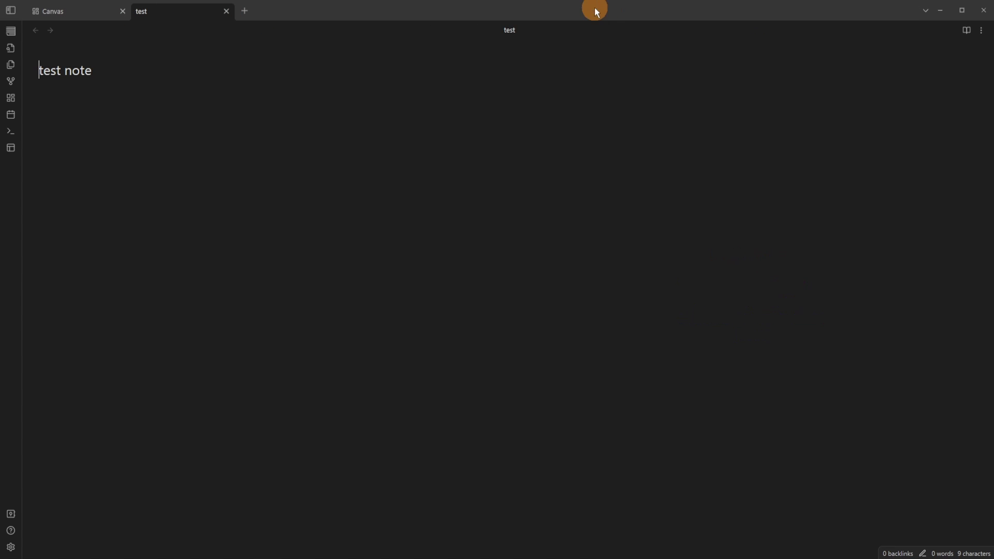
pyautogui.click(227, 11)
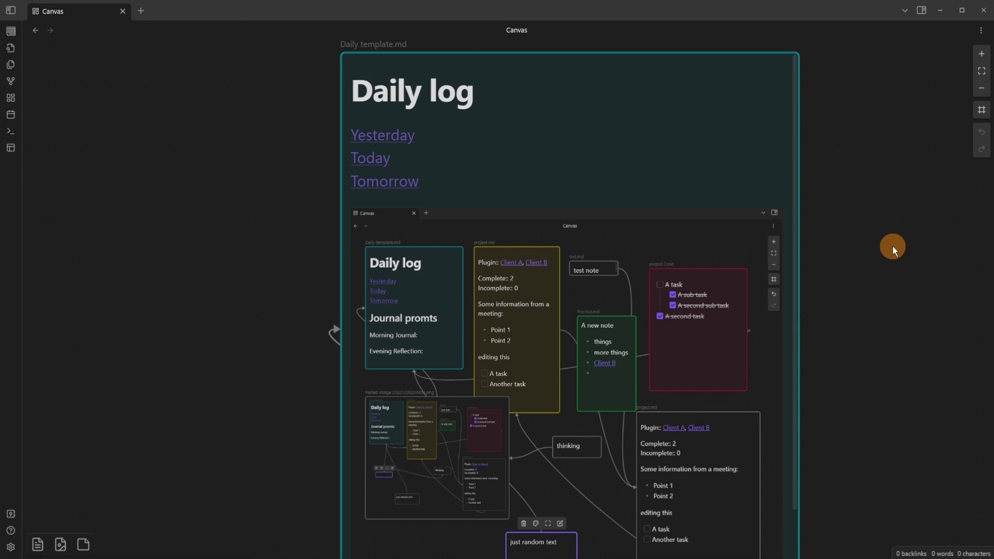
# - Pan and zoom around the canvas, then zoom to fit so every card, including the Goal database, shows
pyautogui.moveTo(892, 244); pyautogui.dragTo(723, 239)
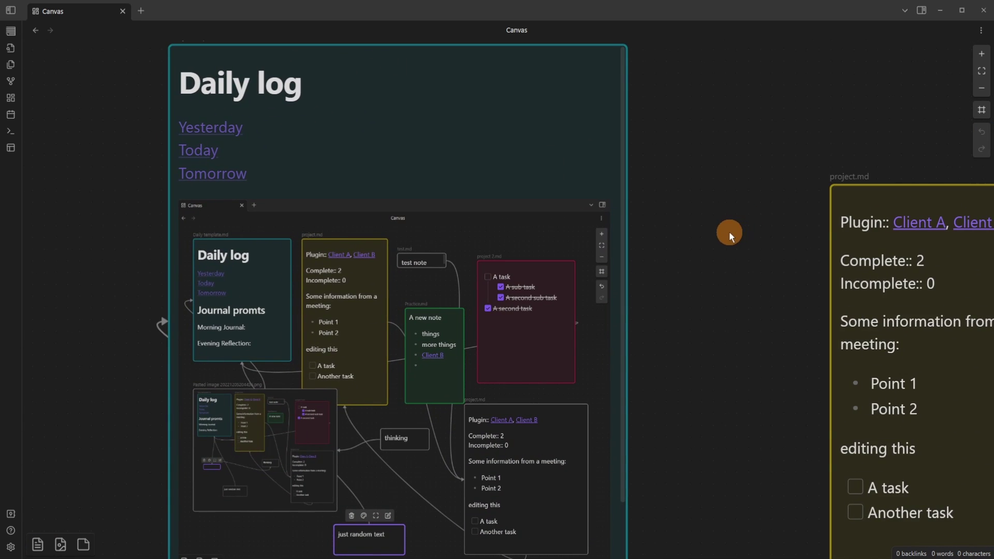
pyautogui.scroll(-5, 729, 231)
pyautogui.moveTo(703, 287); pyautogui.dragTo(655, 195)
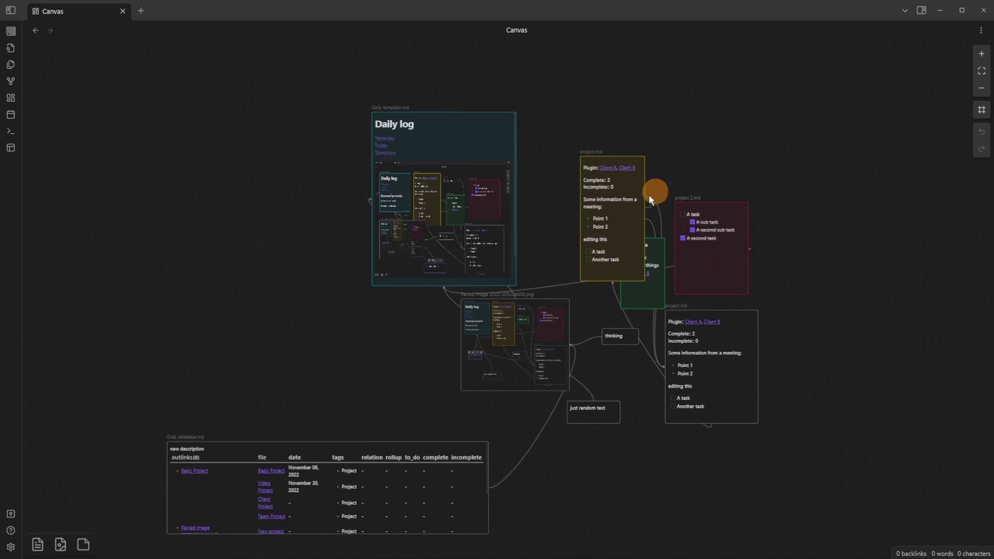
pyautogui.scroll(10, 617, 250)
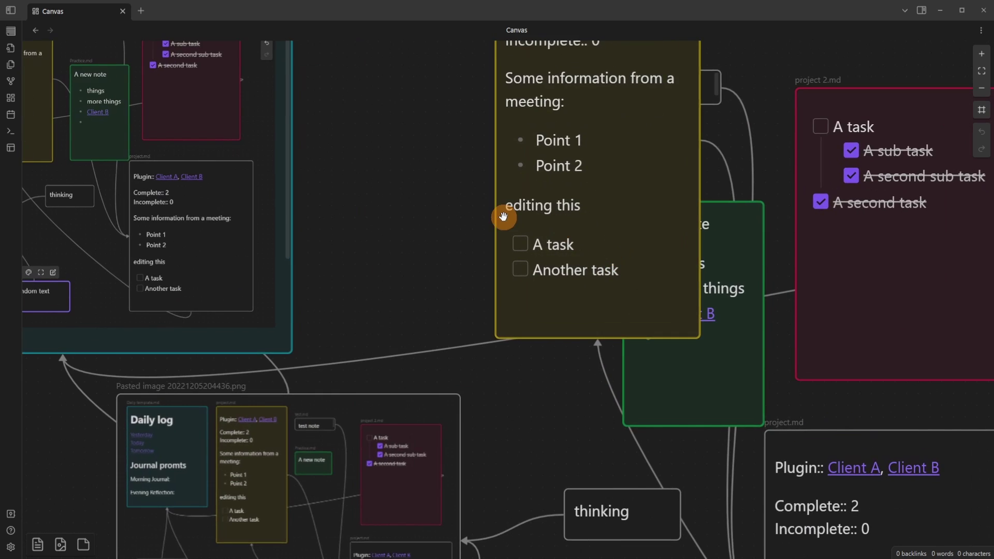
pyautogui.scroll(-10, 502, 216)
pyautogui.scroll(10, 503, 217)
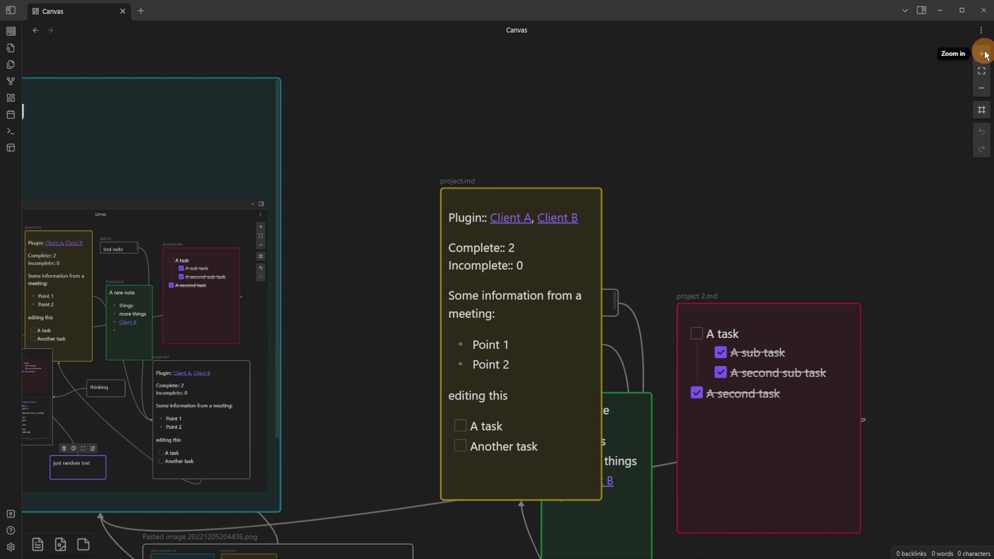
pyautogui.click(983, 54)
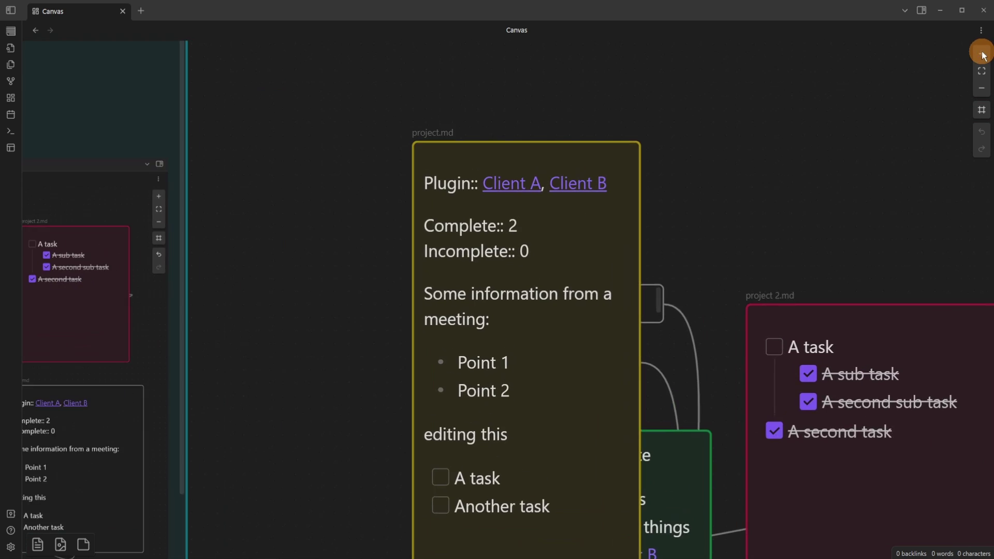
pyautogui.click(980, 89)
pyautogui.click(981, 90)
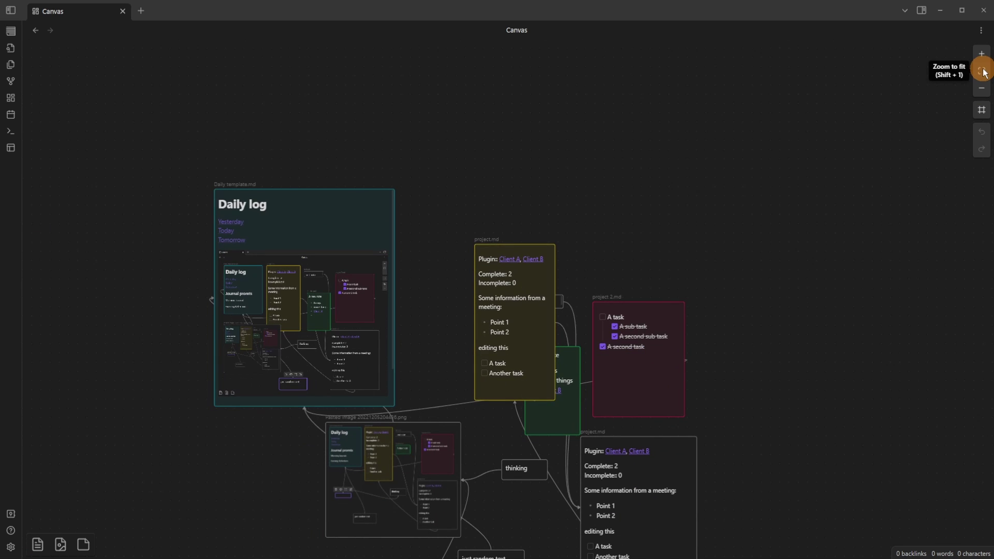
pyautogui.click(983, 71)
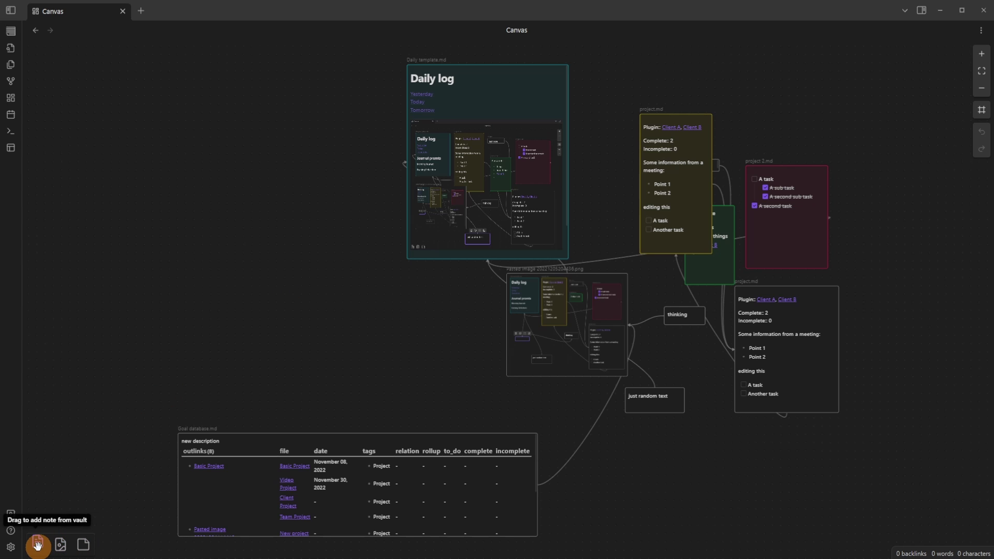
# - Add Practice.md from the vault as a card, move it left below Daily log, and widen it
pyautogui.click(38, 546)
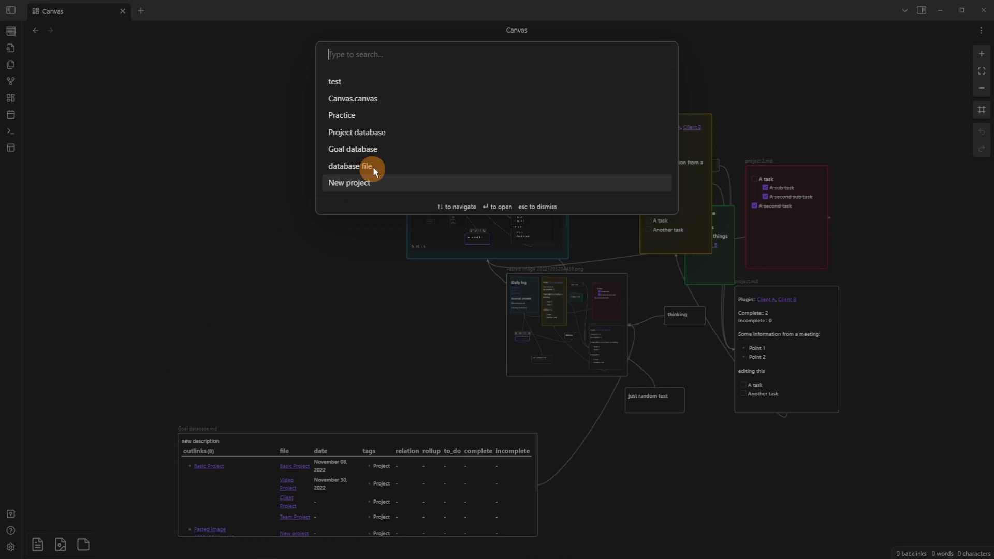
pyautogui.click(381, 116)
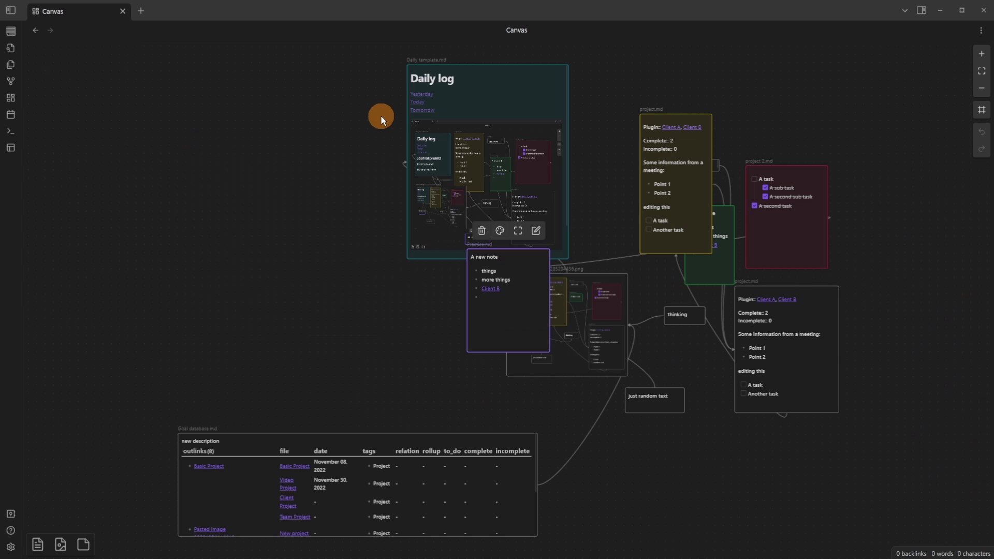
pyautogui.moveTo(513, 324); pyautogui.dragTo(335, 354)
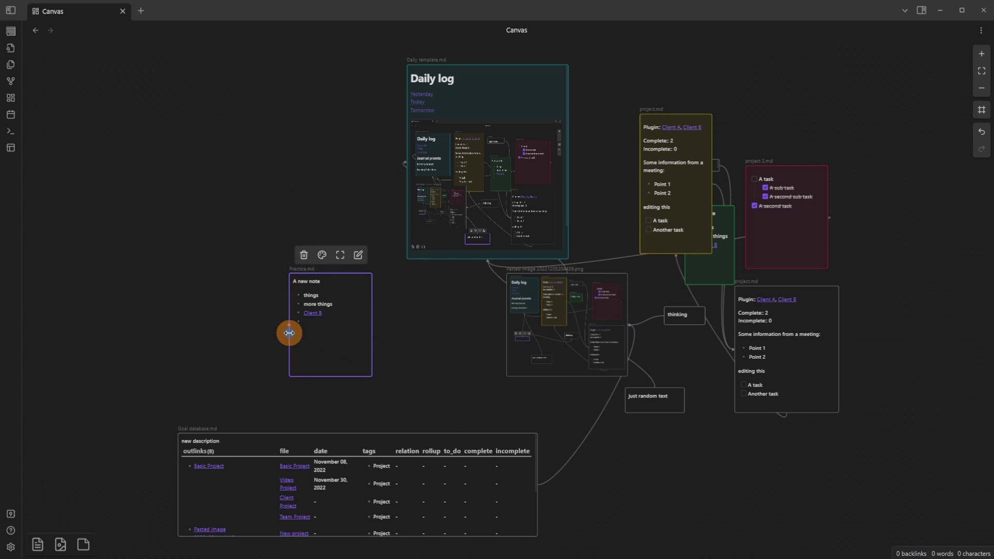
pyautogui.moveTo(288, 331); pyautogui.dragTo(159, 343)
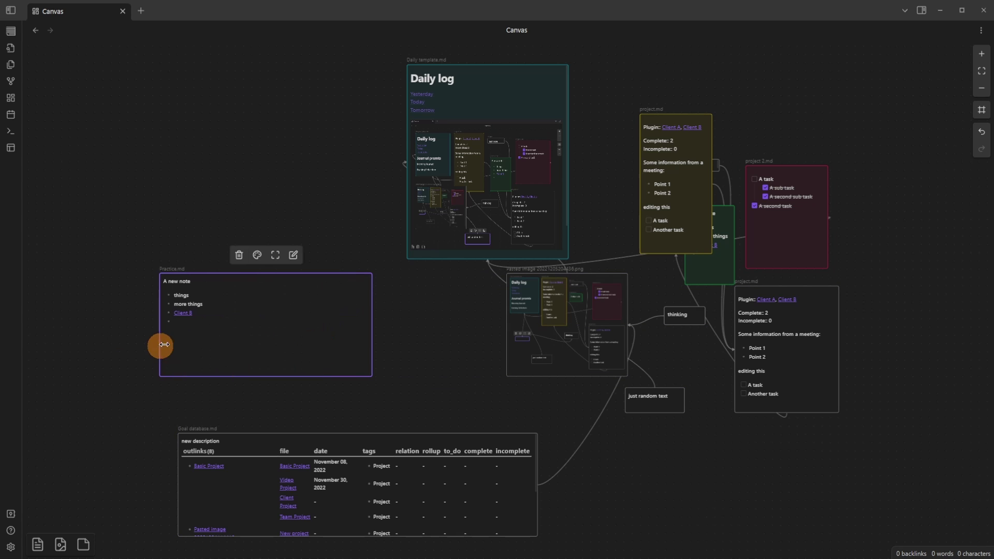
# - Resize the Practice card taller and narrower, and draw edges to Pasted image, Goal database and Daily template
pyautogui.moveTo(299, 273); pyautogui.dragTo(299, 114)
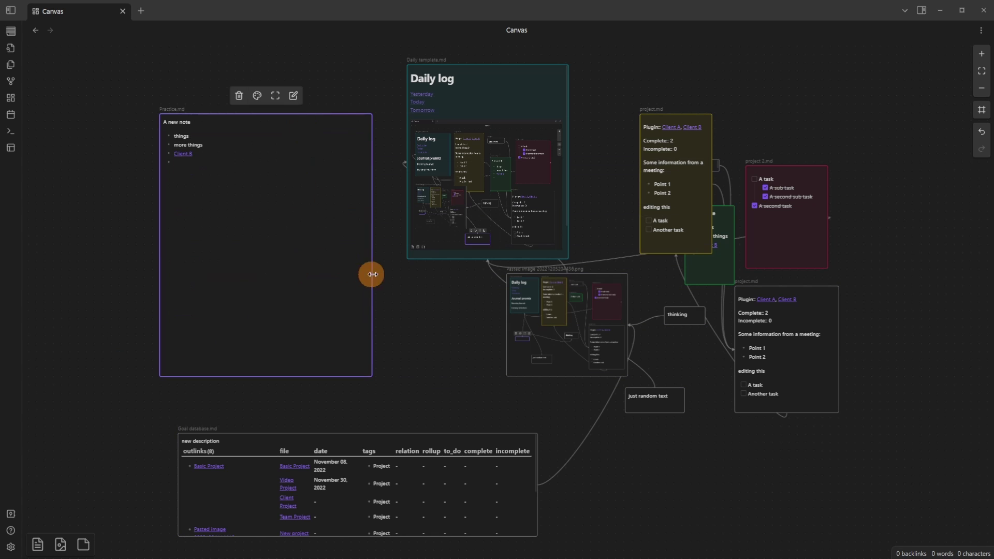
pyautogui.moveTo(371, 272); pyautogui.dragTo(334, 270)
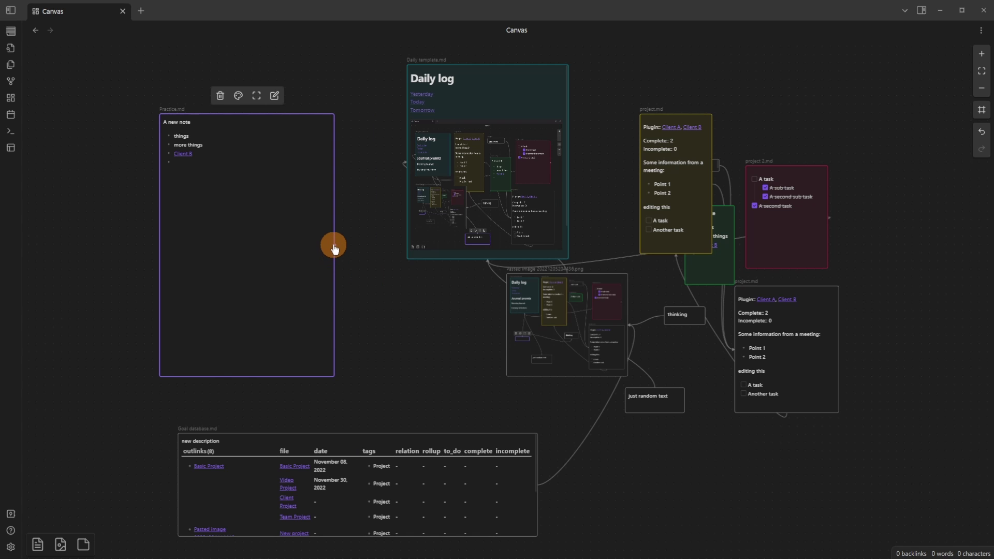
pyautogui.moveTo(334, 247); pyautogui.dragTo(512, 342)
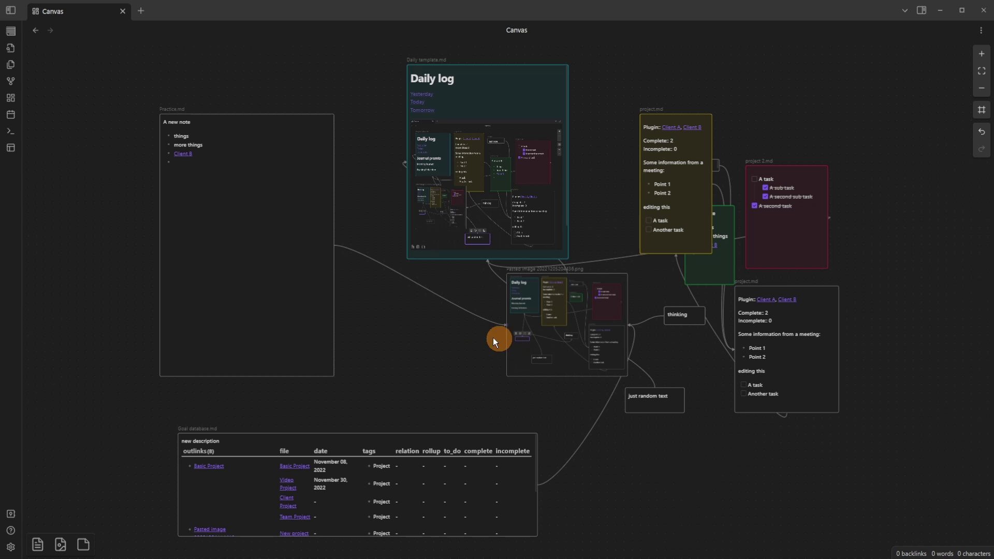
pyautogui.moveTo(353, 285); pyautogui.dragTo(361, 439)
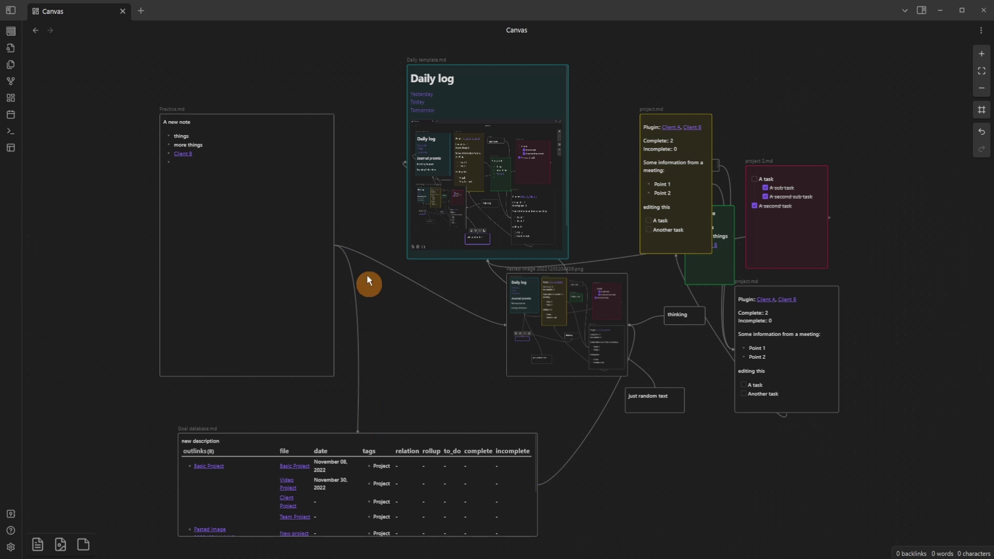
pyautogui.moveTo(336, 246); pyautogui.dragTo(409, 166)
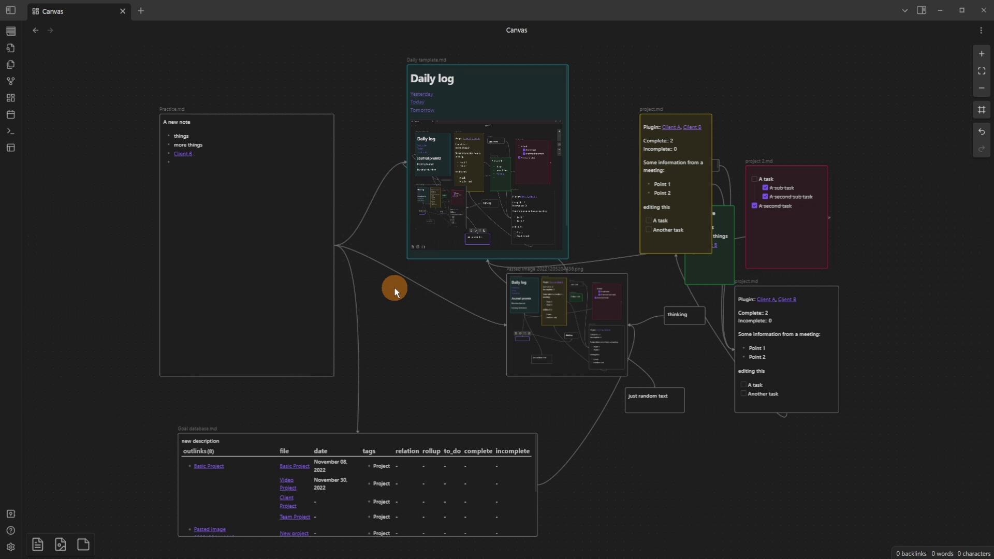
pyautogui.moveTo(334, 114); pyautogui.dragTo(320, 171)
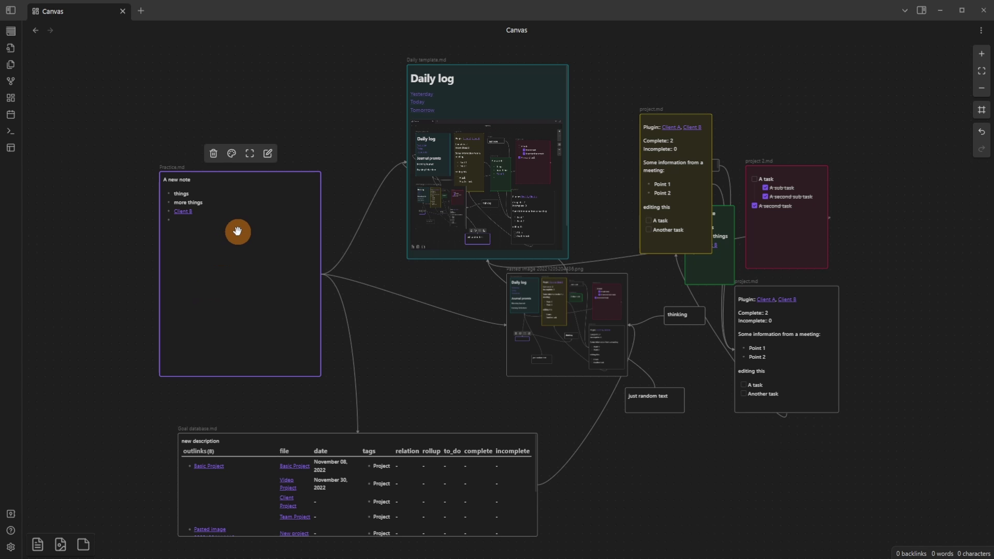
# - Change the Practice card's colour from purple to cyan and zoom to the selection
pyautogui.click(231, 154)
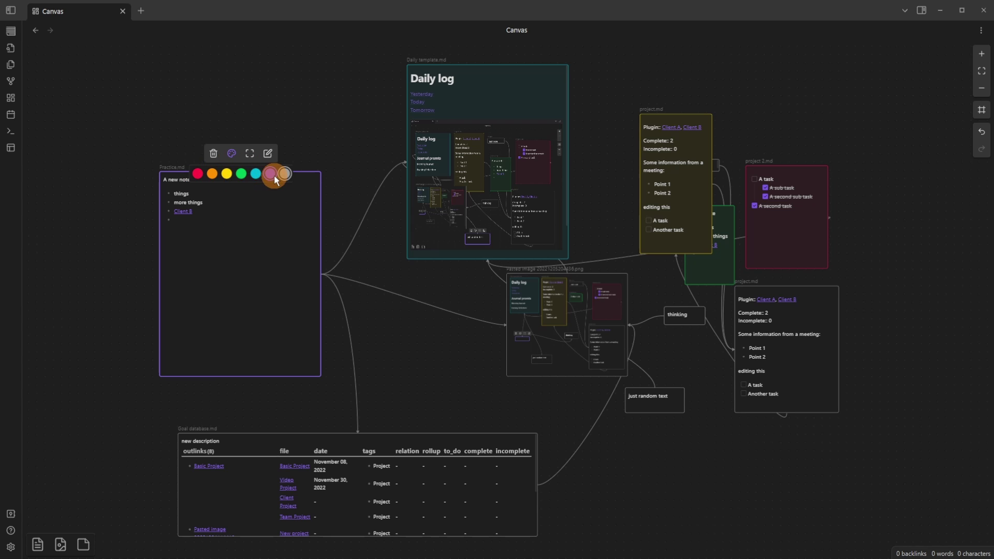
pyautogui.click(255, 173)
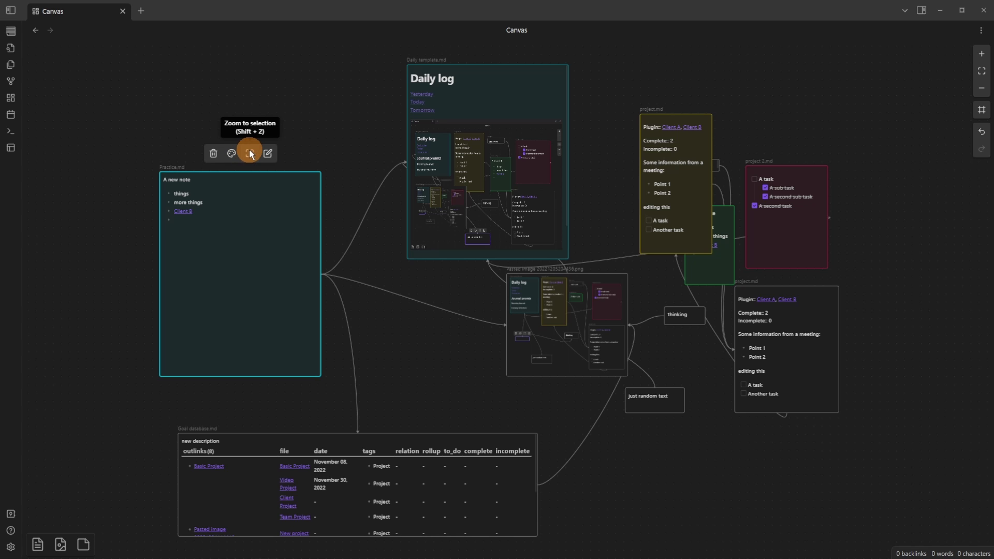
pyautogui.click(251, 154)
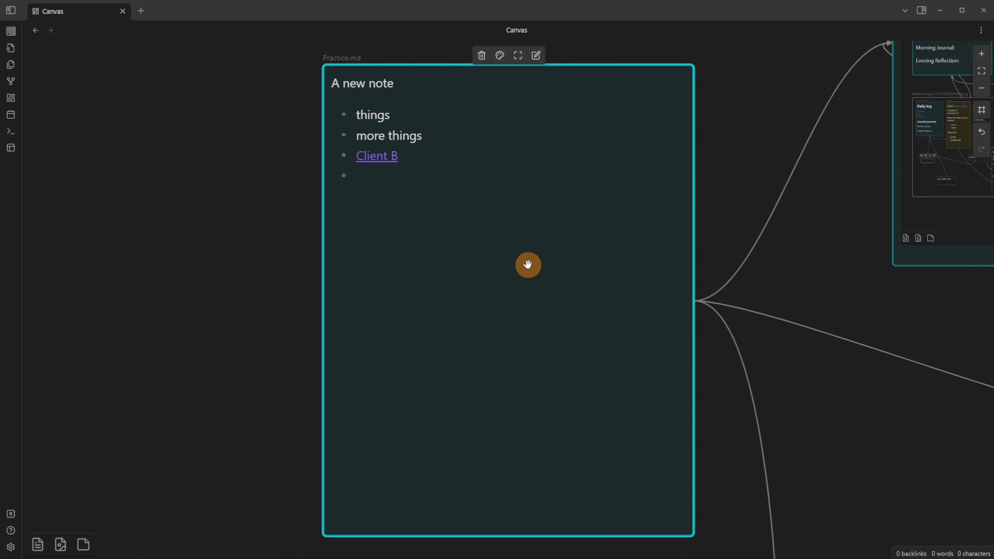
# - Add 'I can' with a [[Practice]] link, an 'adding quotes' quote and an 'and markdown options' bullet
pyautogui.doubleClick(445, 269)
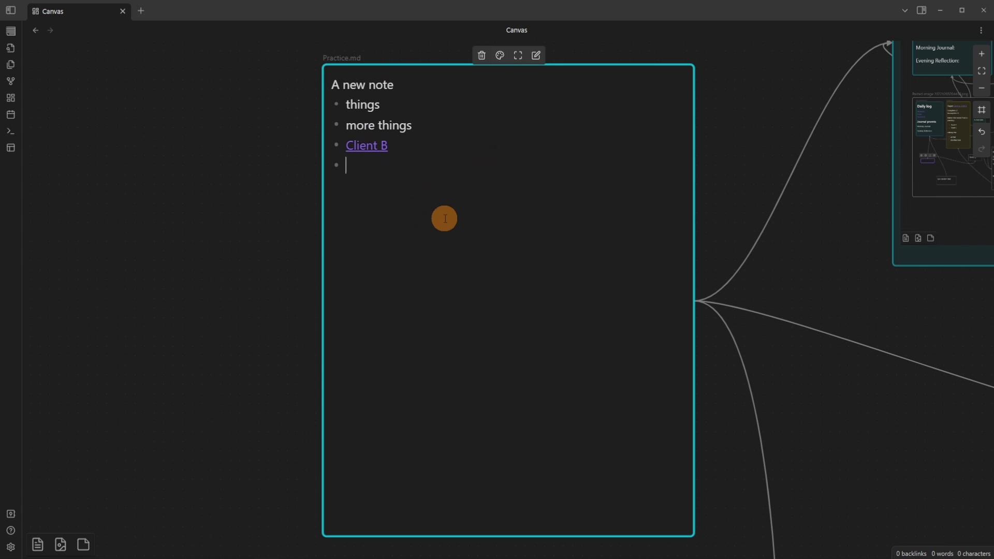
pyautogui.write('I can then type whatever I wat')
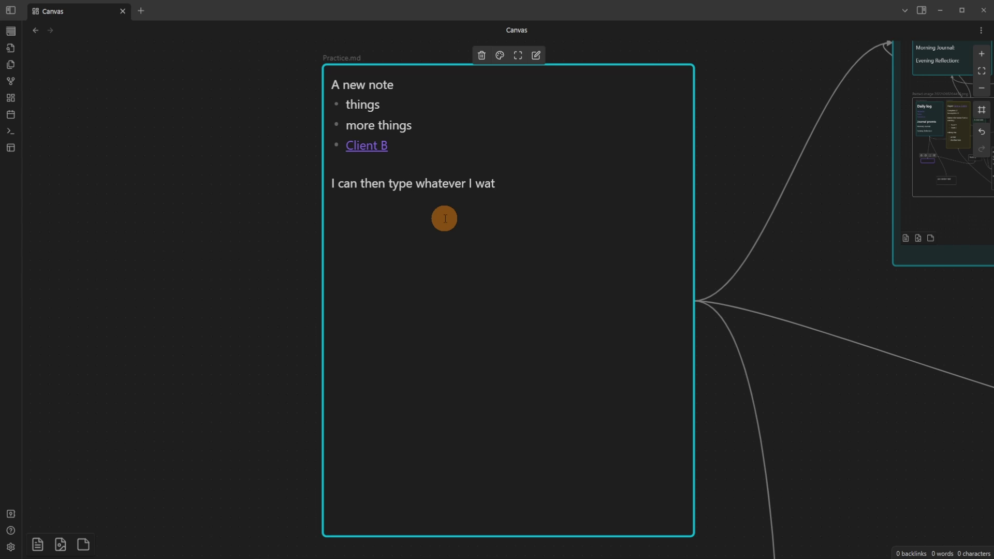
pyautogui.write('[[')
pyautogui.press('Return')
pyautogui.press('Return')
pyautogui.press('Return')
pyautogui.write('> adding quotes')
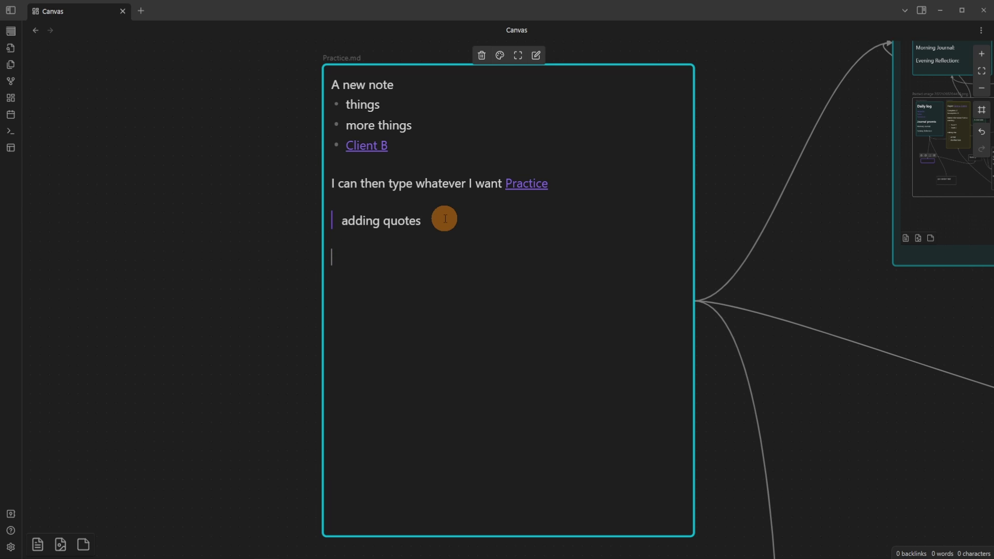
pyautogui.write('- and markdown options')
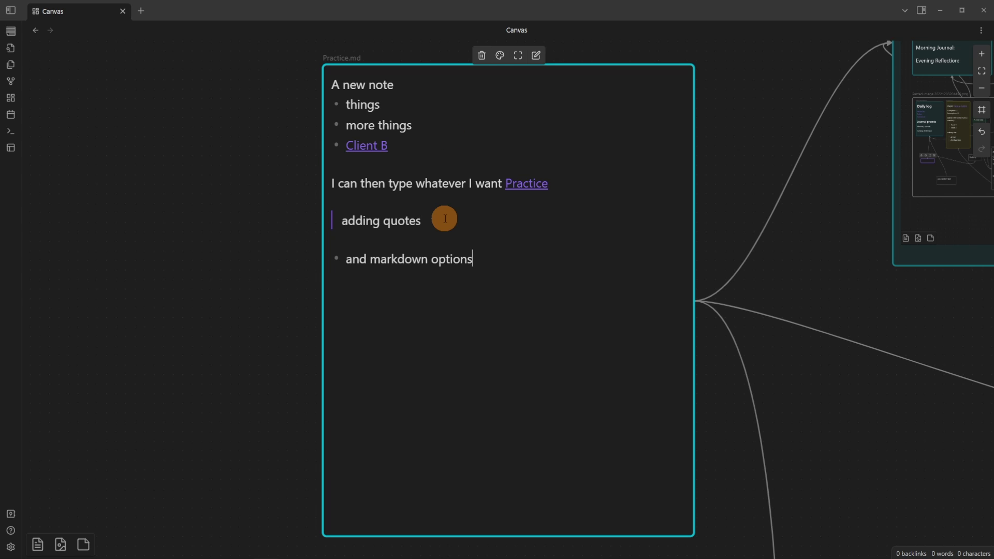
# - Open Practice in a right split, append 'make an edit' to the note, then close the split
pyautogui.rightClick(343, 57)
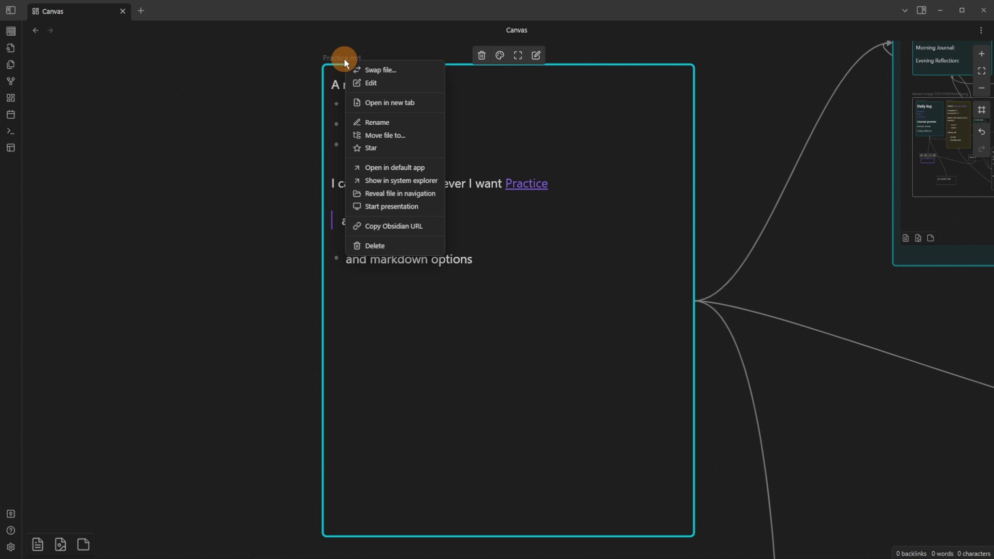
pyautogui.click(424, 103)
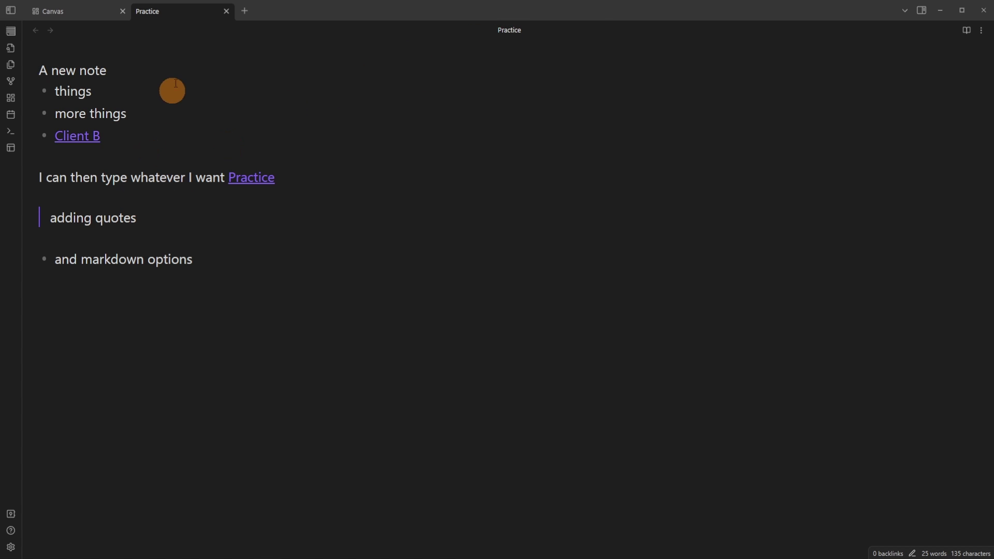
pyautogui.moveTo(148, 11); pyautogui.dragTo(755, 296)
pyautogui.write('make an edit')
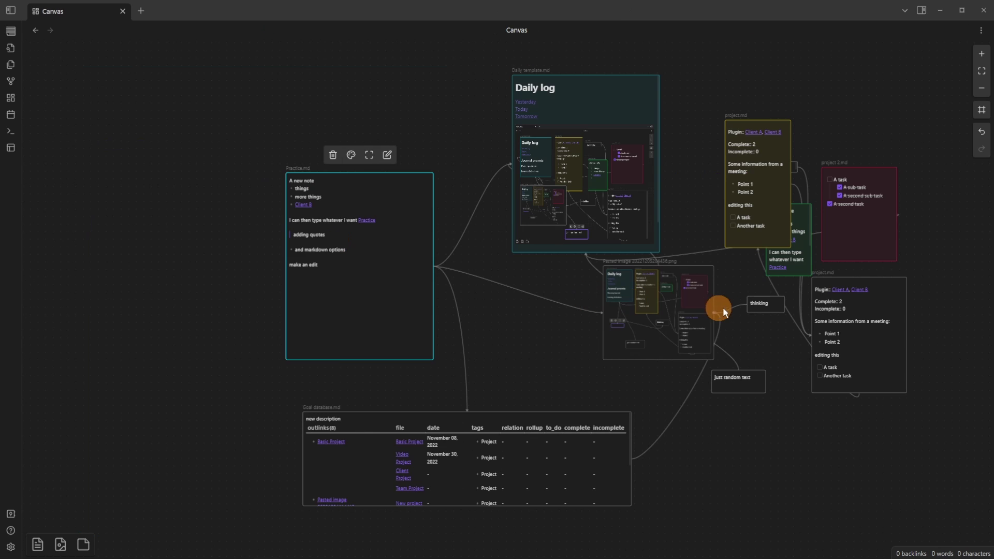
pyautogui.moveTo(723, 306); pyautogui.dragTo(456, 267)
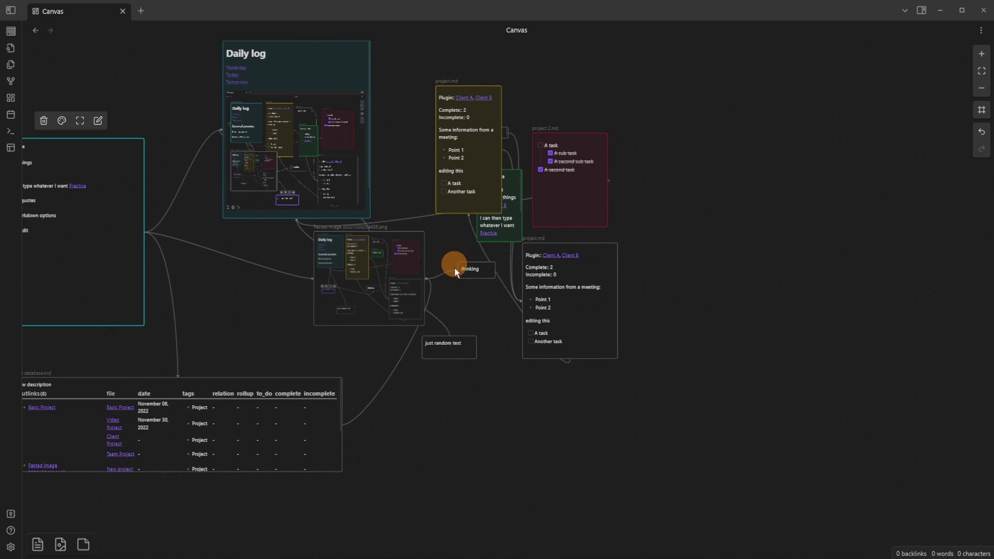
# - Create a new text card reading 'this is text' on empty canvas space
pyautogui.scroll(10, 467, 299)
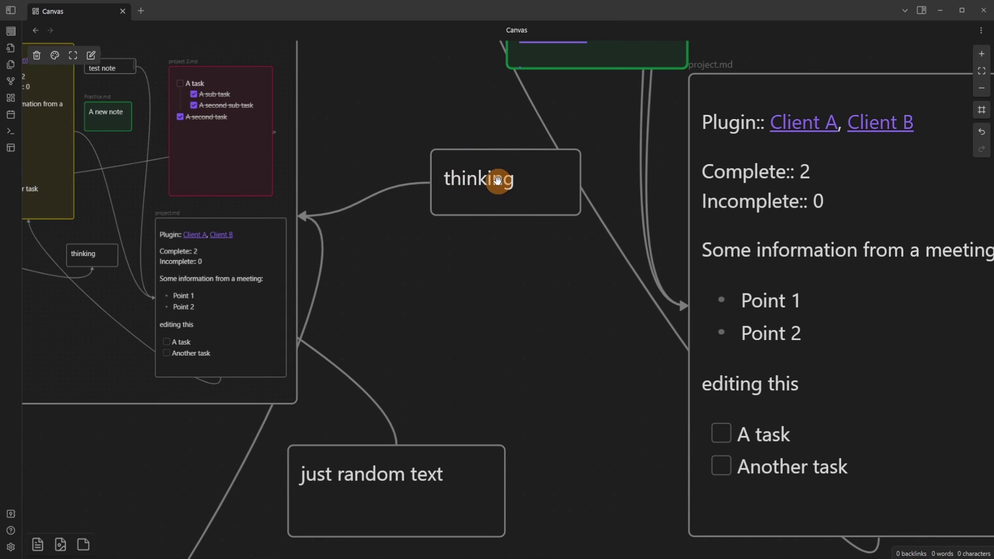
pyautogui.click(427, 286)
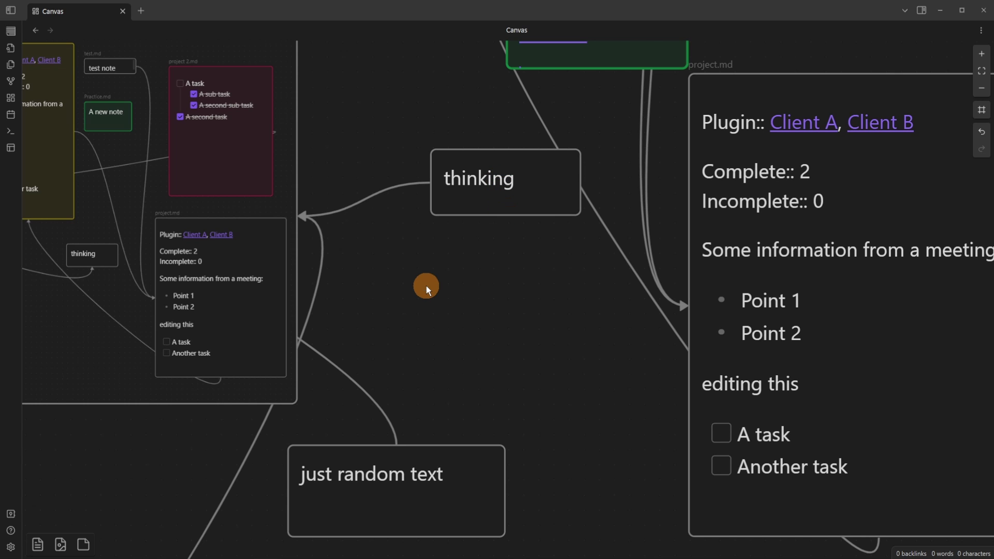
pyautogui.doubleClick(427, 286)
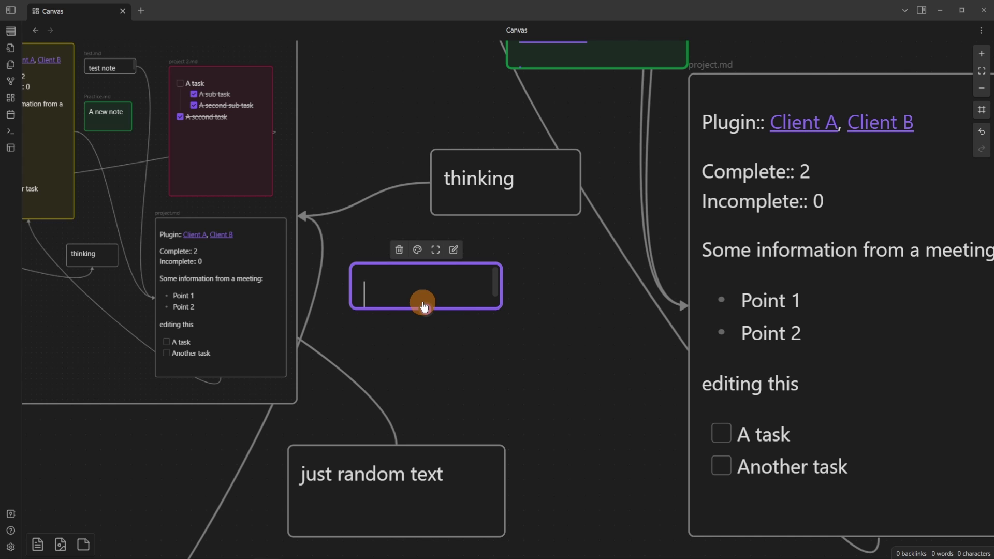
pyautogui.write('this is text')
pyautogui.click(355, 229)
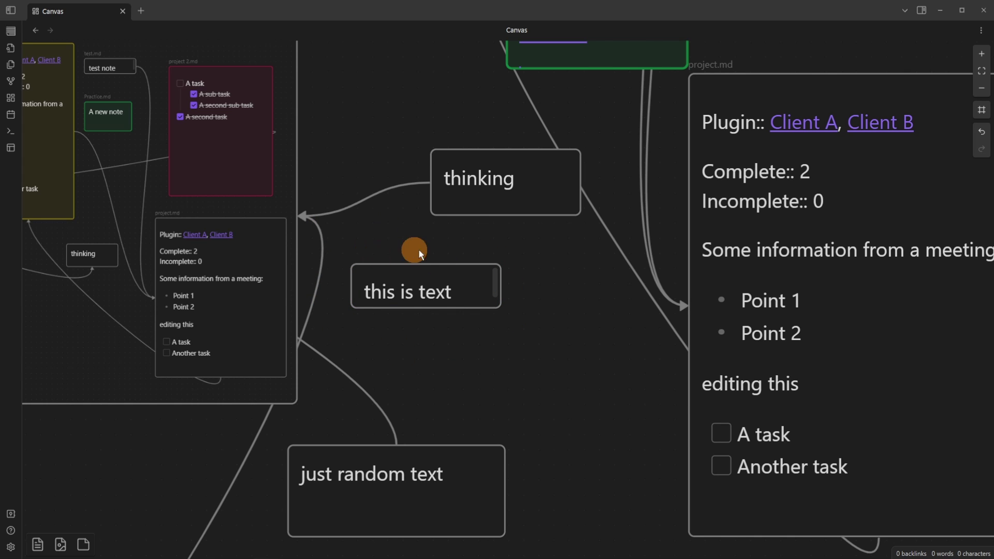
# - Convert the 'this is text' card into the file new note and open it from the file explorer
pyautogui.rightClick(450, 286)
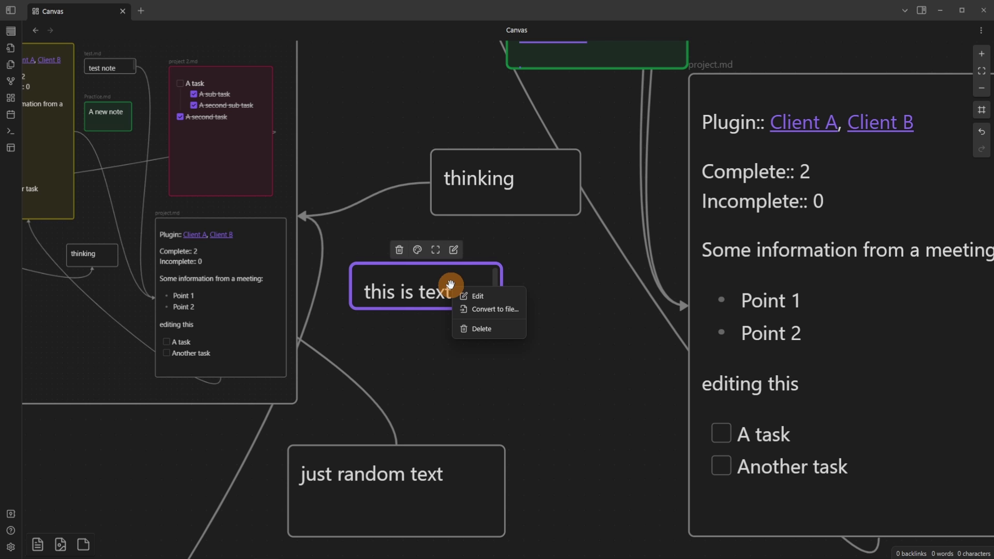
pyautogui.click(495, 310)
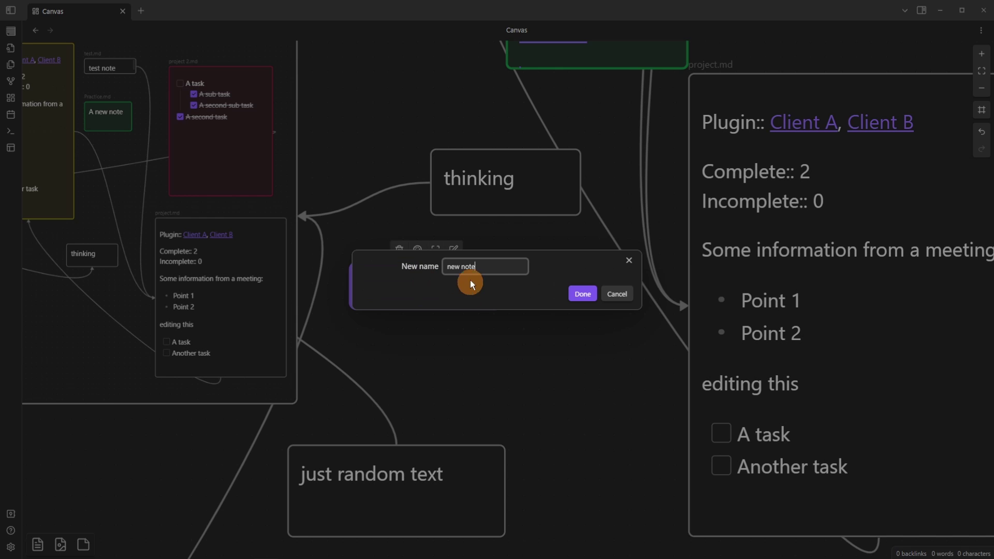
pyautogui.click(583, 294)
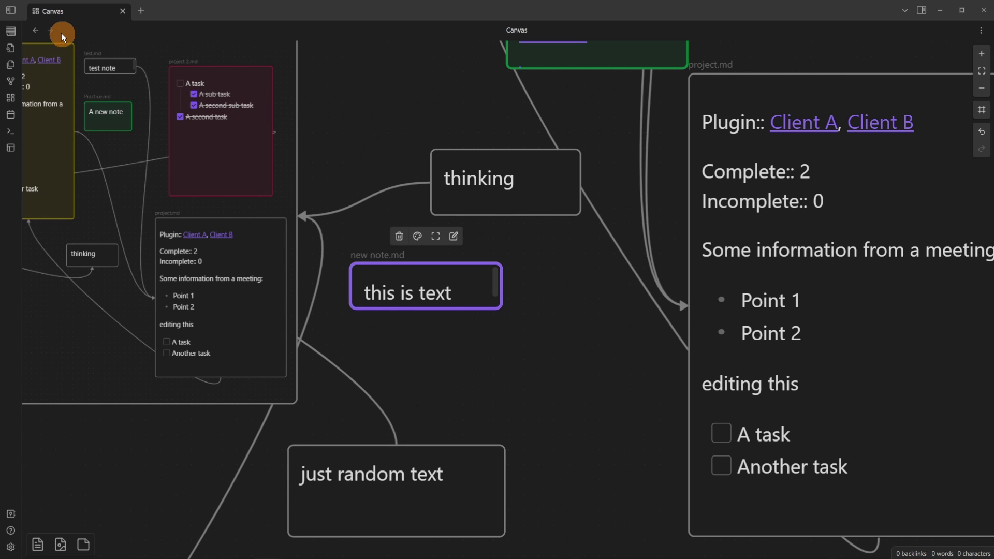
pyautogui.click(13, 11)
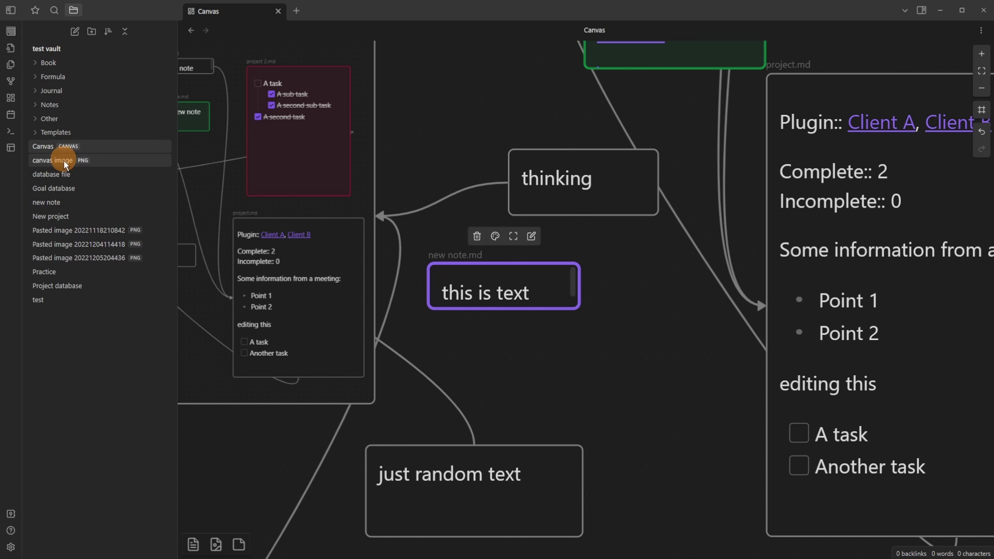
pyautogui.click(72, 202)
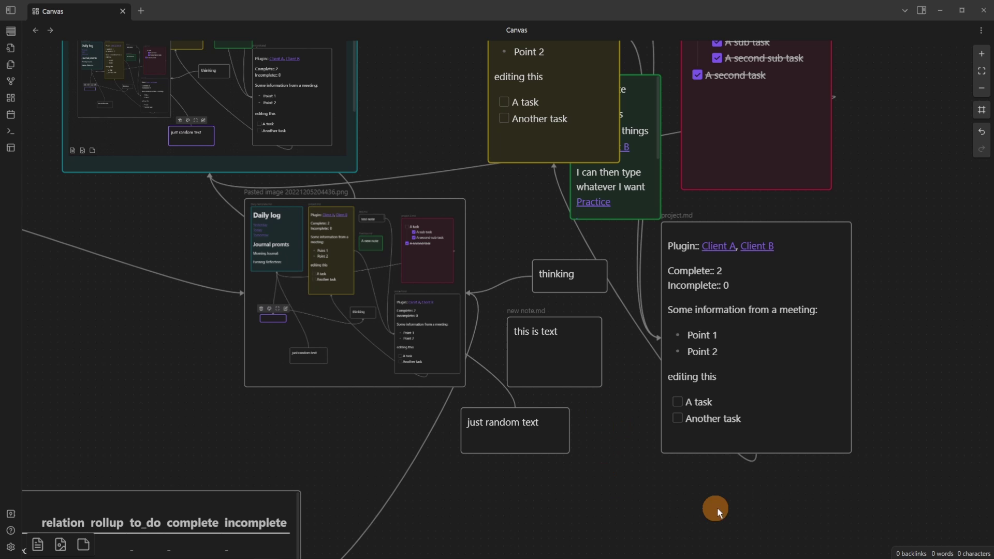
# - Select the thinking, new note, random text and project cards and align their tops
pyautogui.moveTo(835, 485); pyautogui.dragTo(415, 174)
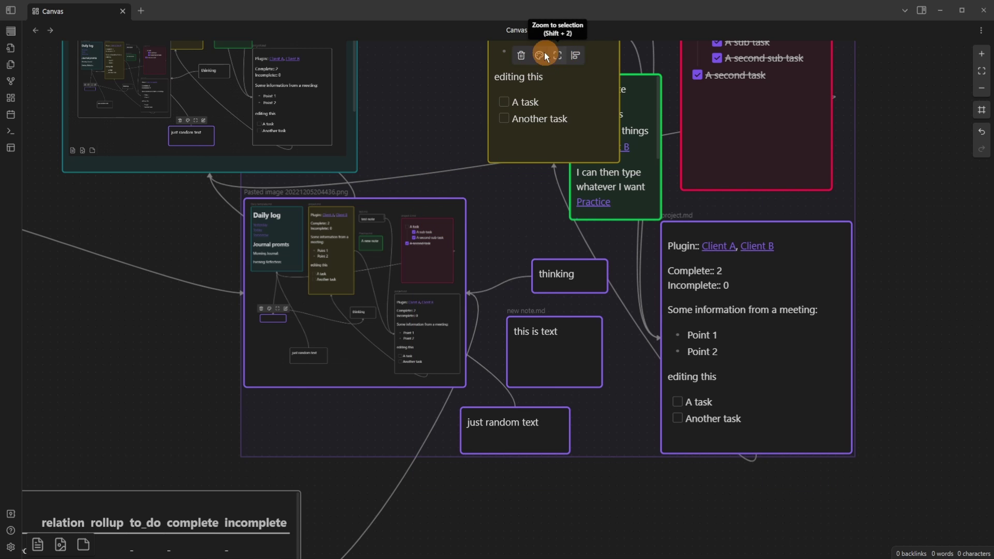
pyautogui.click(575, 55)
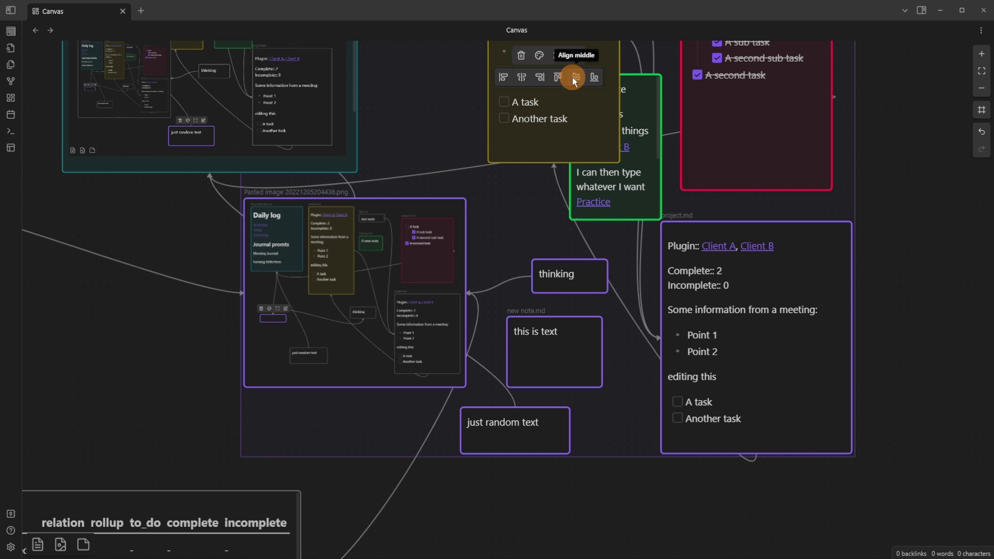
pyautogui.click(559, 78)
pyautogui.scroll(5, 471, 318)
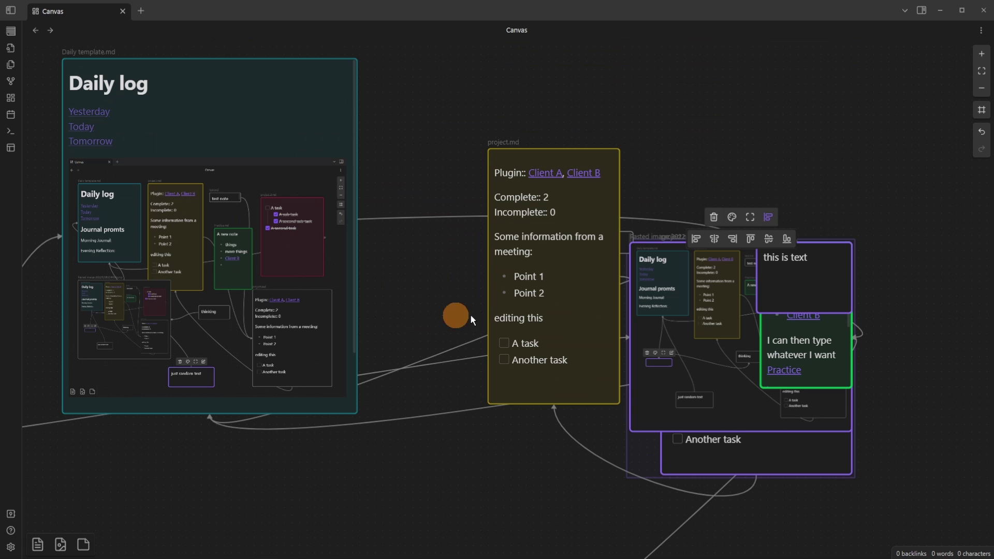
# - Rearrange the cards: A new note down-left, pasted image down-right, project top-right, Plugin left
pyautogui.click(922, 309)
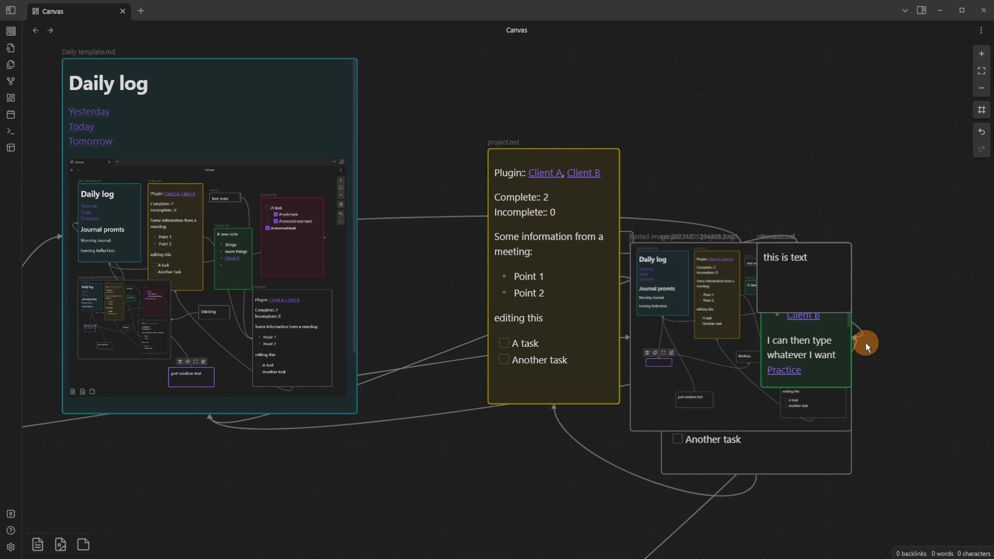
pyautogui.scroll(-1, 869, 288)
pyautogui.moveTo(869, 289); pyautogui.dragTo(874, 312)
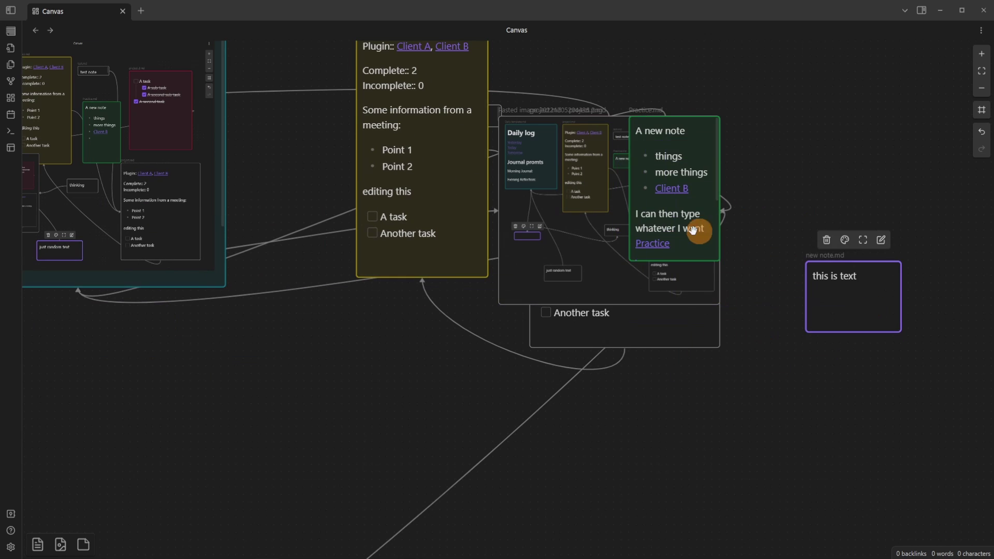
pyautogui.moveTo(694, 231); pyautogui.dragTo(395, 503)
pyautogui.moveTo(588, 205); pyautogui.dragTo(684, 410)
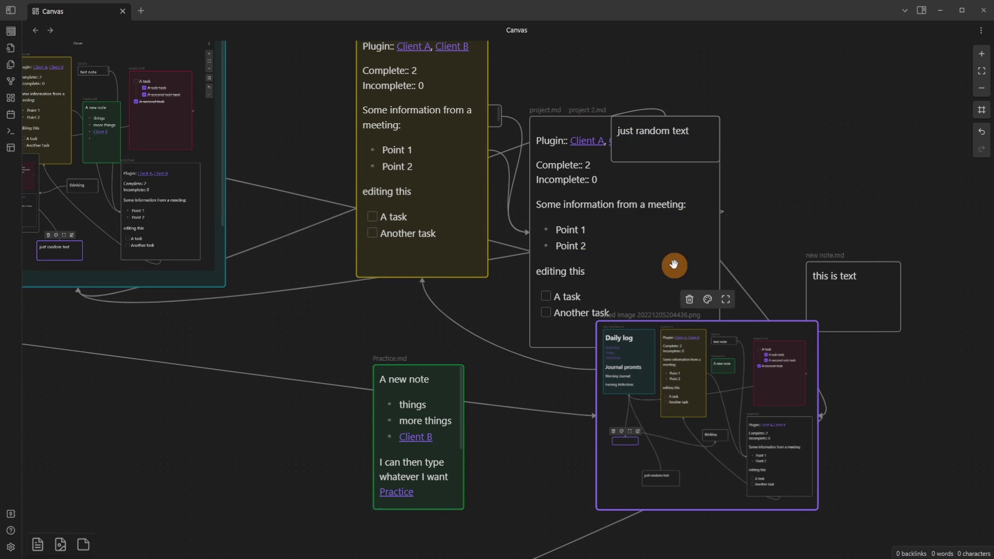
pyautogui.moveTo(672, 264); pyautogui.dragTo(903, 169)
pyautogui.moveTo(688, 138); pyautogui.dragTo(601, 66)
pyautogui.moveTo(609, 207); pyautogui.dragTo(291, 319)
pyautogui.moveTo(677, 131); pyautogui.dragTo(572, 207)
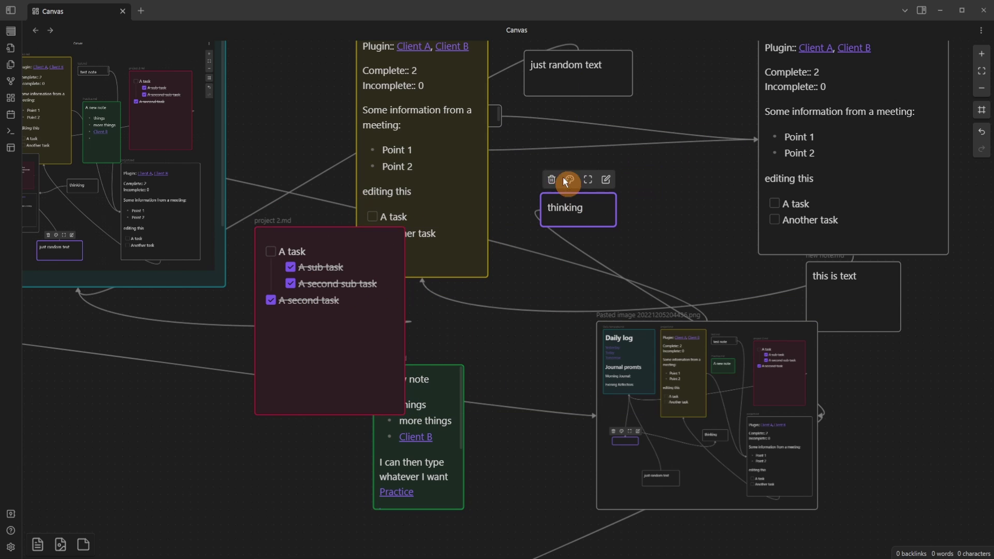
pyautogui.moveTo(481, 158); pyautogui.dragTo(409, 158)
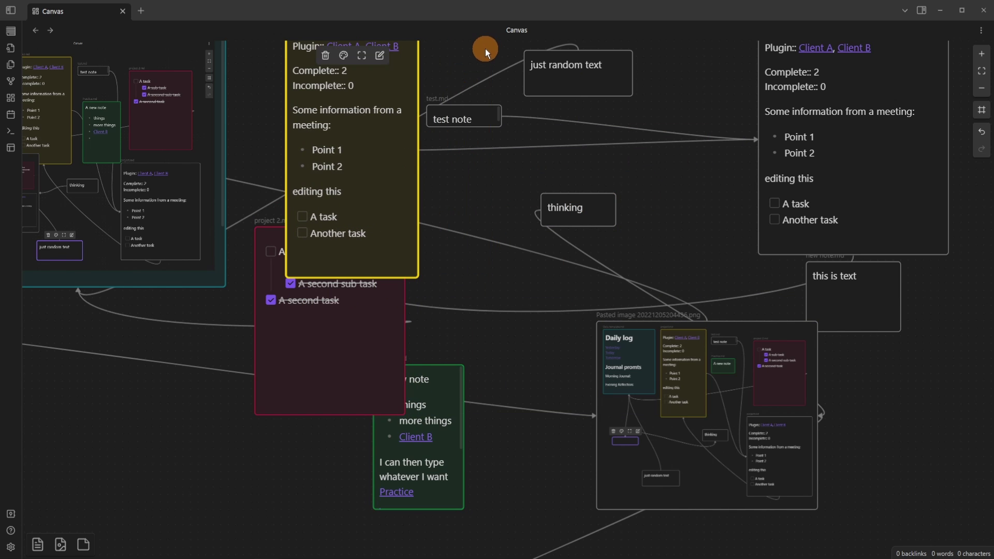
# - Centre-align the just random text, test note and thinking cards on one vertical axis
pyautogui.scroll(4, 486, 52)
pyautogui.moveTo(455, 122); pyautogui.dragTo(595, 336)
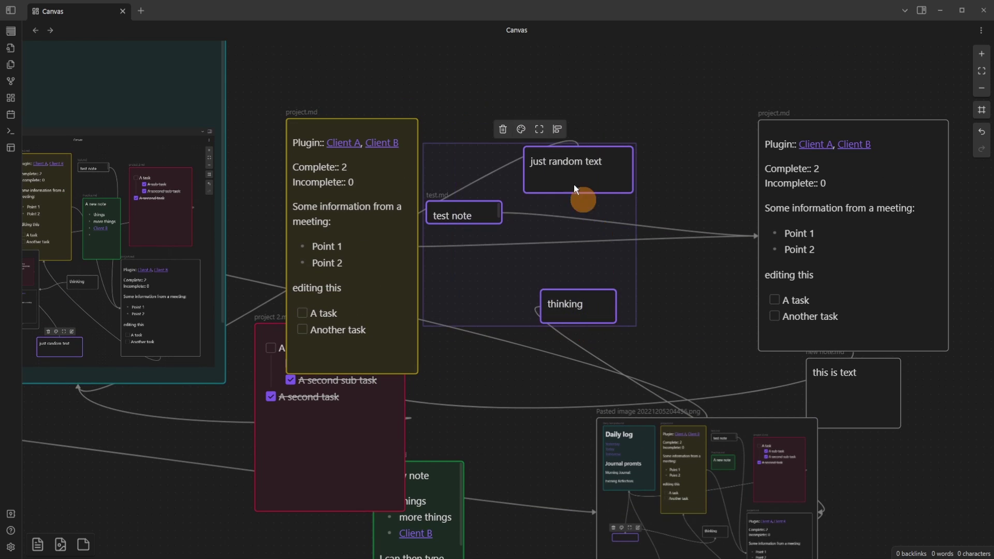
pyautogui.click(560, 130)
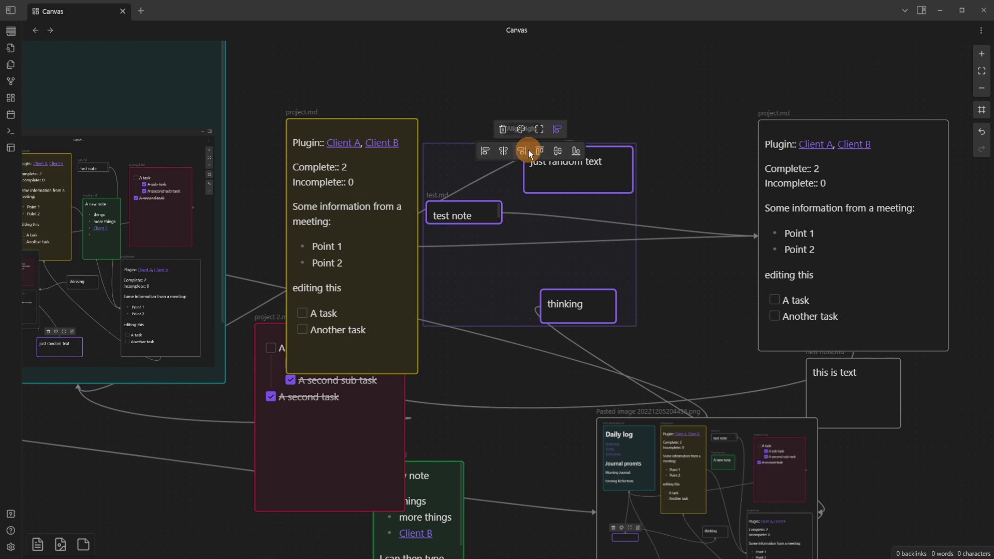
pyautogui.click(508, 150)
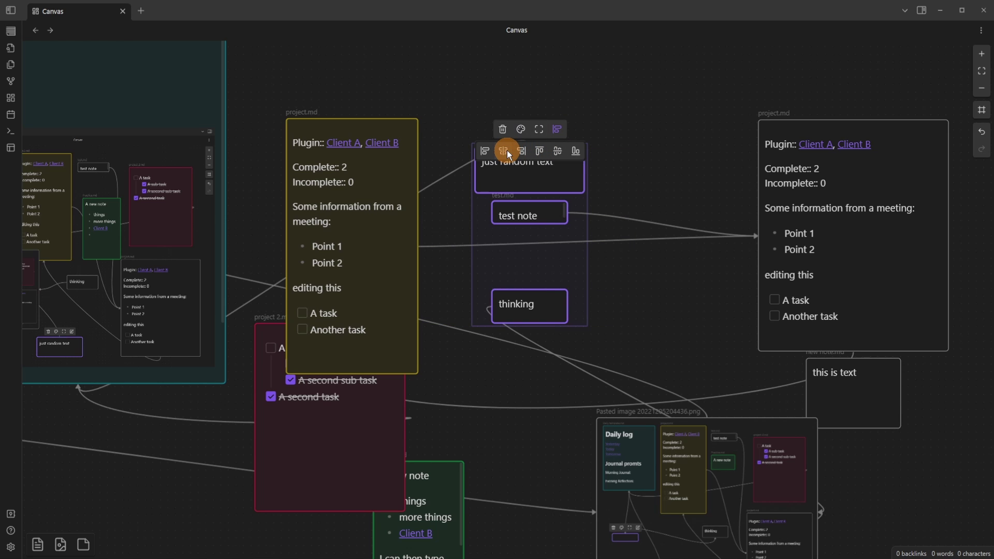
pyautogui.click(643, 147)
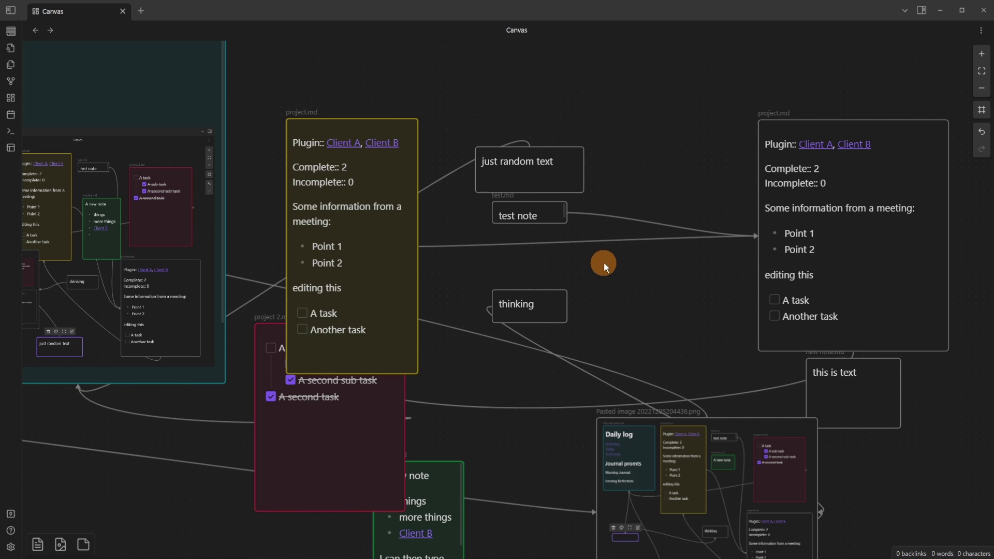
# - Nudge the pasted image card slightly lower on the canvas
pyautogui.scroll(-5, 605, 262)
pyautogui.hscroll(2, 605, 262)
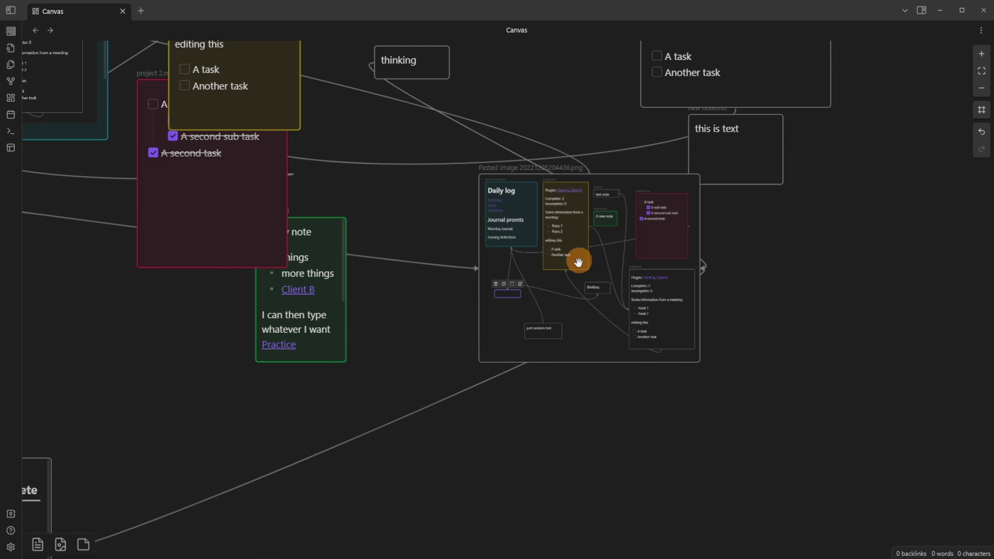
pyautogui.moveTo(548, 262); pyautogui.dragTo(526, 300)
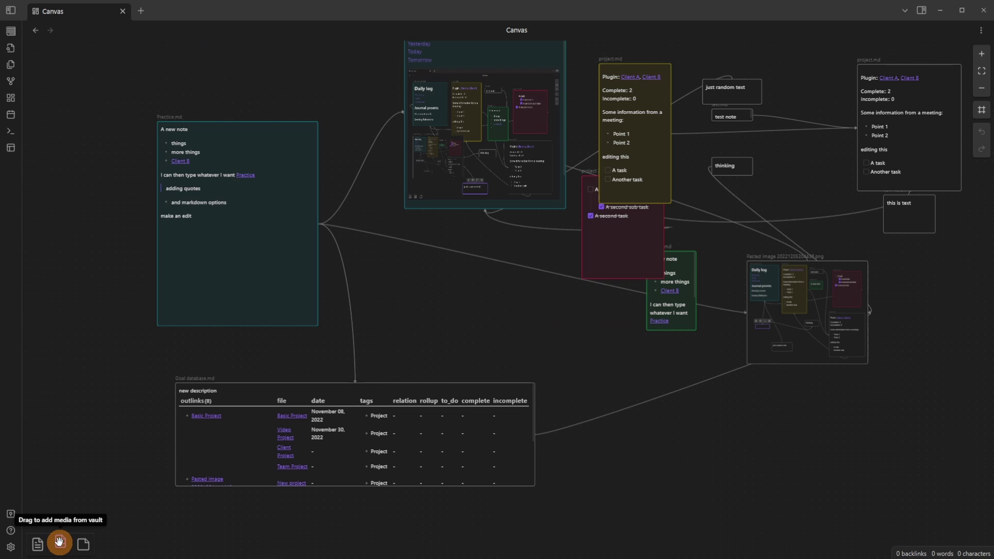
# - Add canvas image.png as a media card, move it up-left and enlarge it
pyautogui.moveTo(61, 541); pyautogui.dragTo(440, 289)
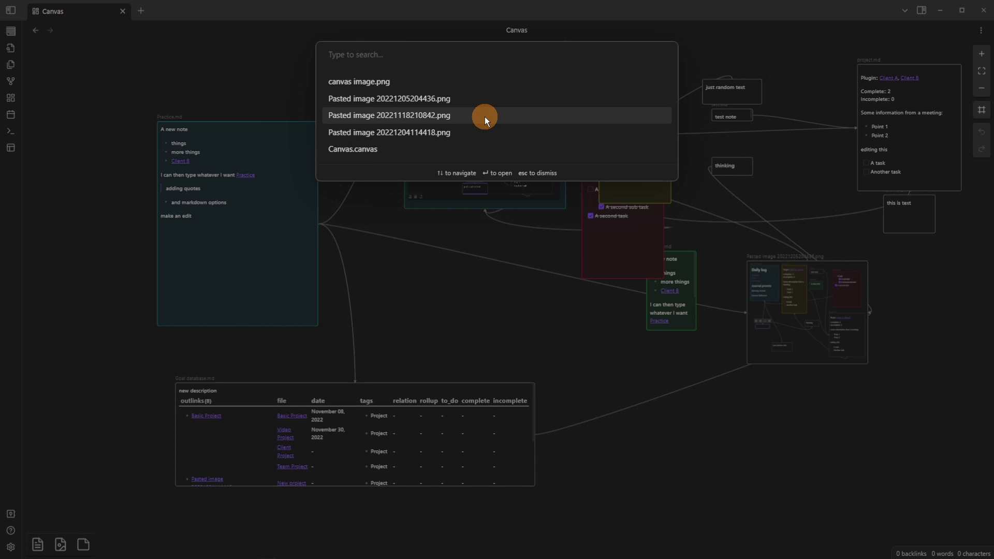
pyautogui.click(388, 82)
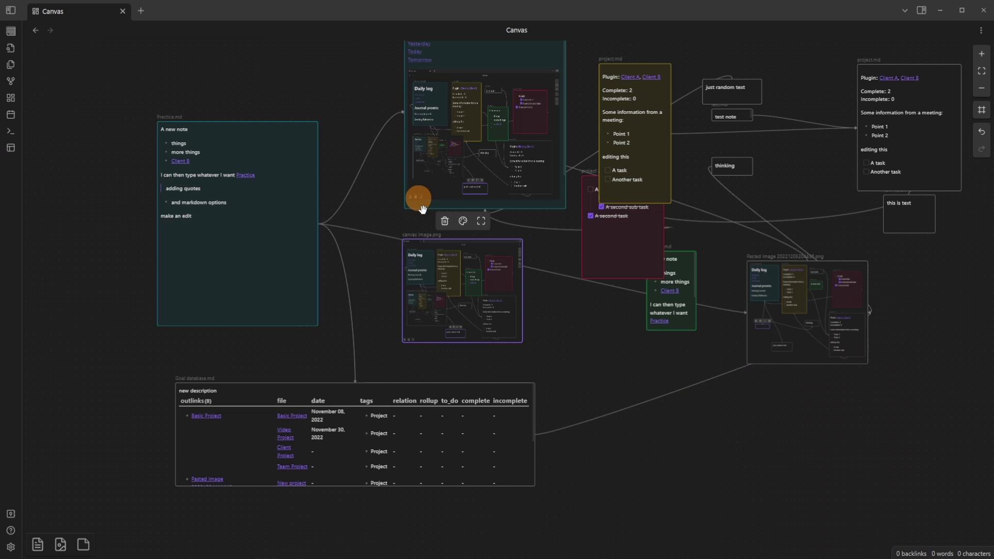
pyautogui.moveTo(466, 278); pyautogui.dragTo(395, 240)
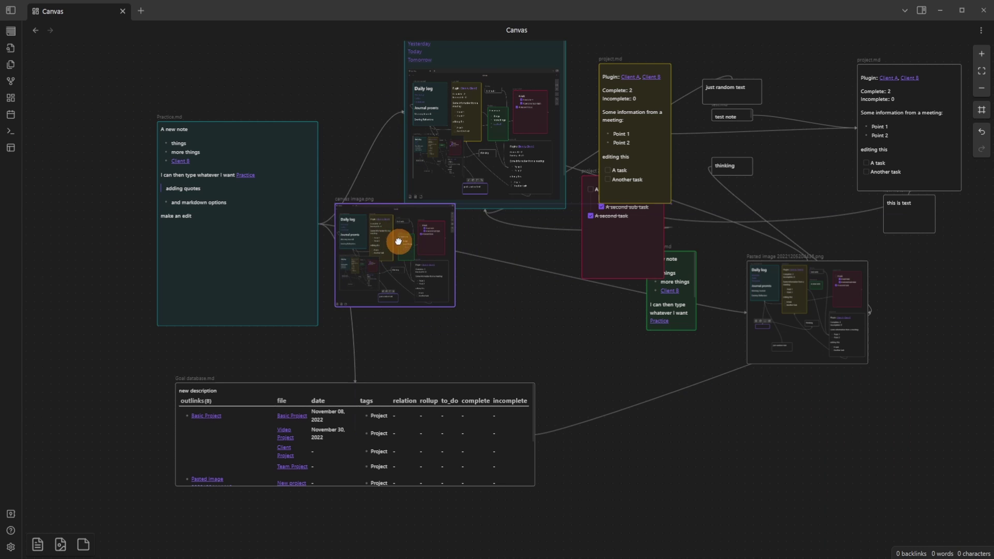
pyautogui.moveTo(452, 307); pyautogui.dragTo(707, 510)
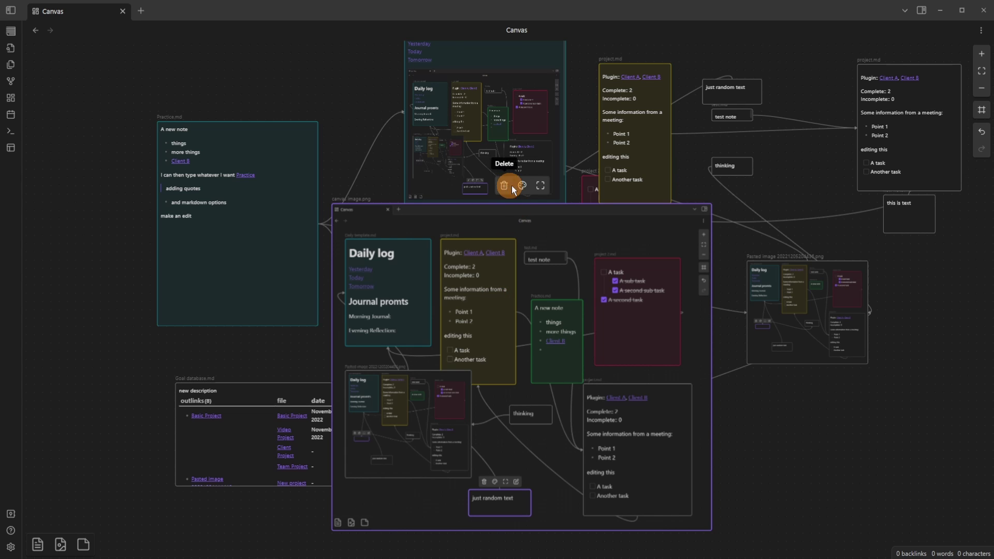
pyautogui.rightClick(510, 278)
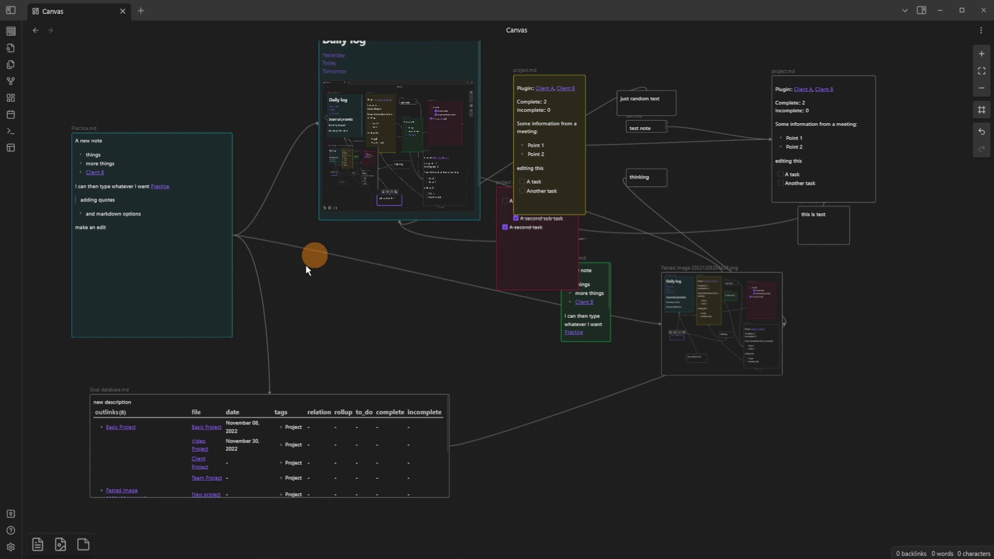
# - Add an empty card, then the new note, New project and canvas image files as cards
pyautogui.moveTo(84, 544); pyautogui.dragTo(396, 303)
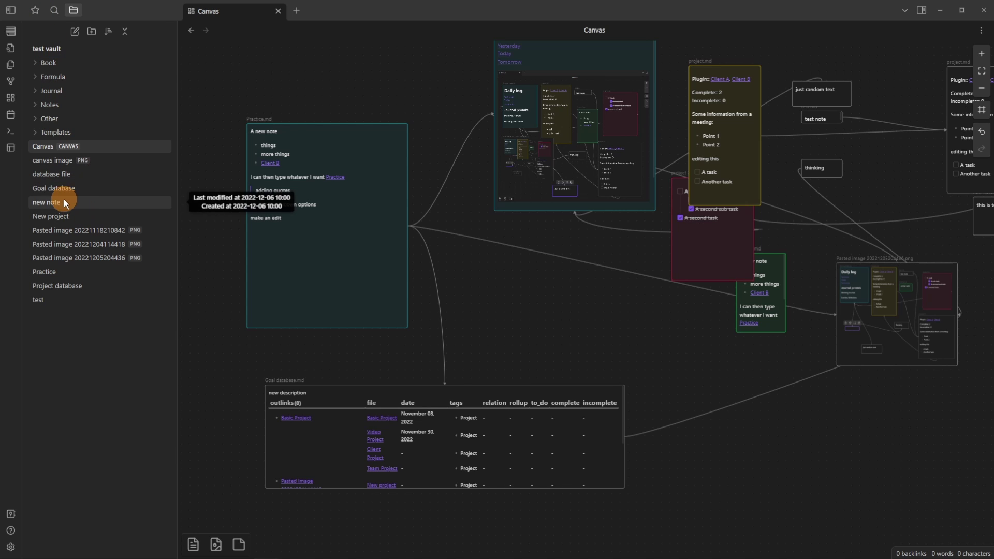
pyautogui.moveTo(58, 200); pyautogui.dragTo(400, 72)
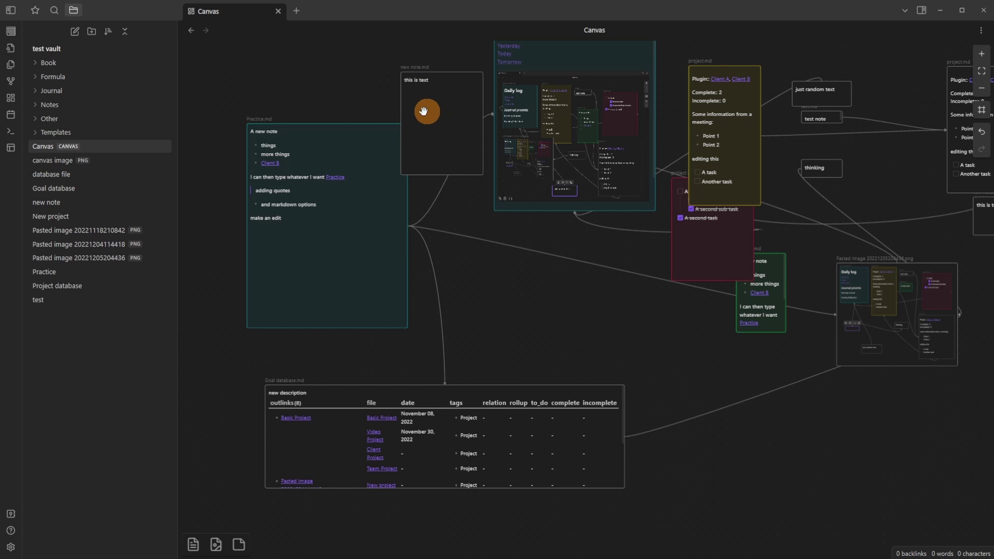
pyautogui.moveTo(71, 216); pyautogui.dragTo(529, 291)
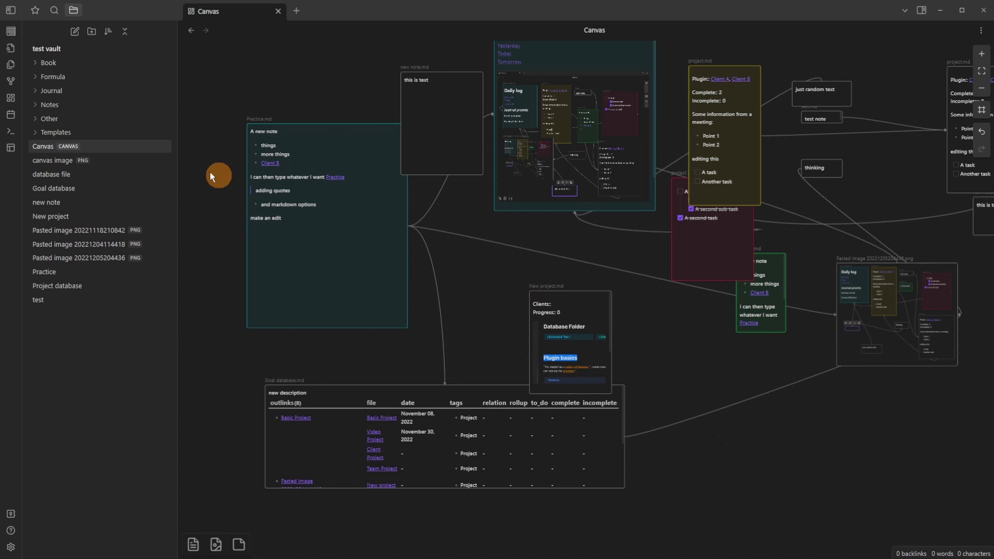
pyautogui.moveTo(66, 164); pyautogui.dragTo(521, 252)
# - Arrange the canvas image, New project and Practice cards, then select the Goal database card
pyautogui.moveTo(576, 277); pyautogui.dragTo(440, 232)
pyautogui.click(433, 122)
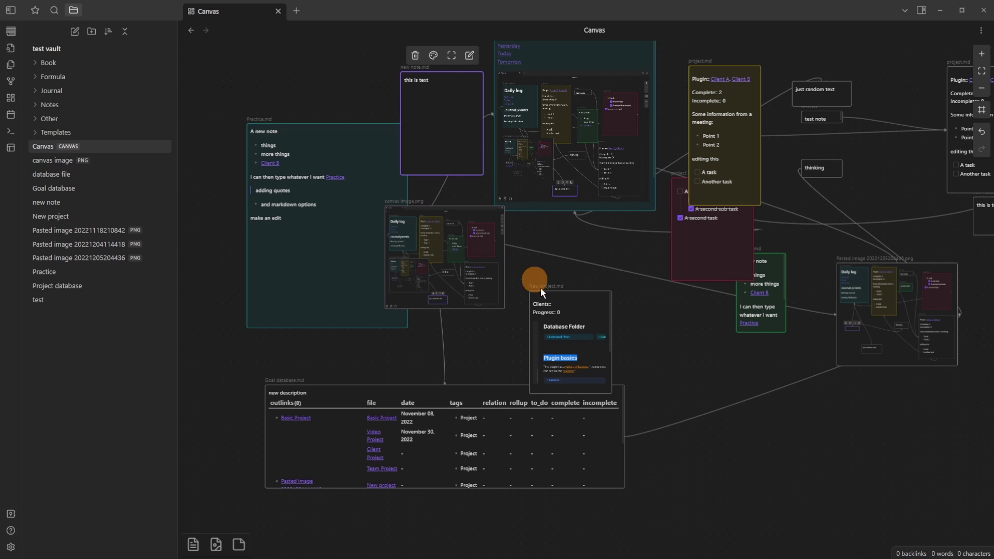
pyautogui.click(577, 338)
pyautogui.click(456, 266)
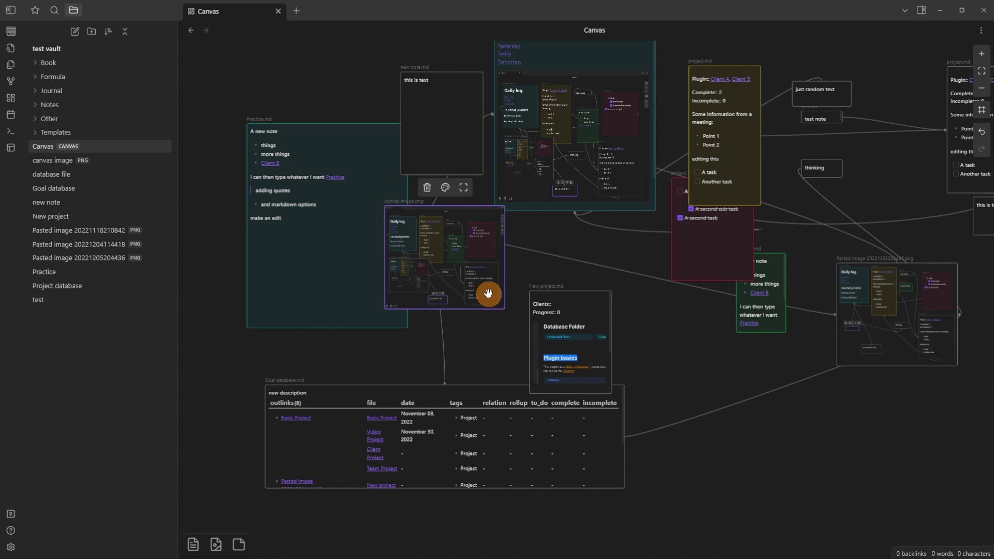
pyautogui.click(578, 326)
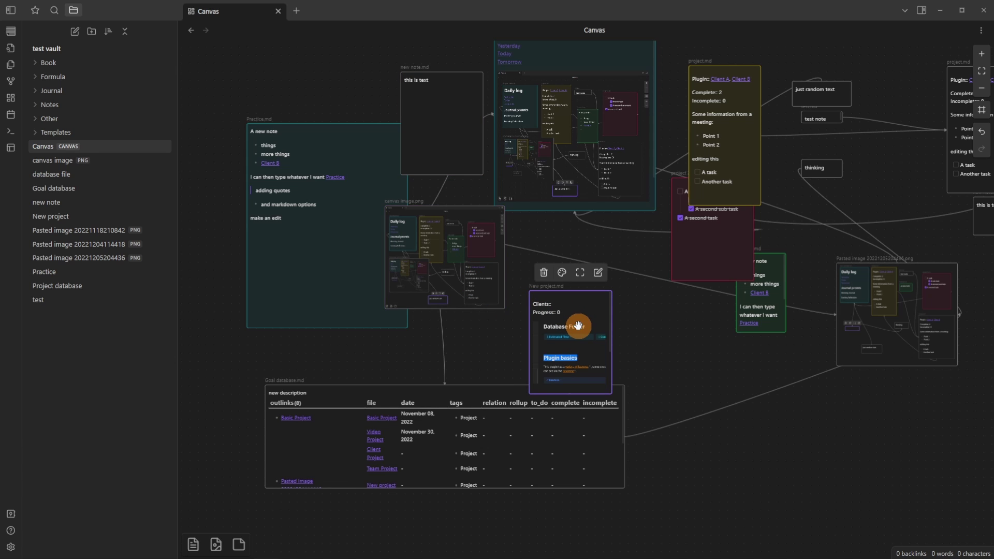
pyautogui.click(564, 329)
pyautogui.moveTo(564, 329); pyautogui.dragTo(373, 186)
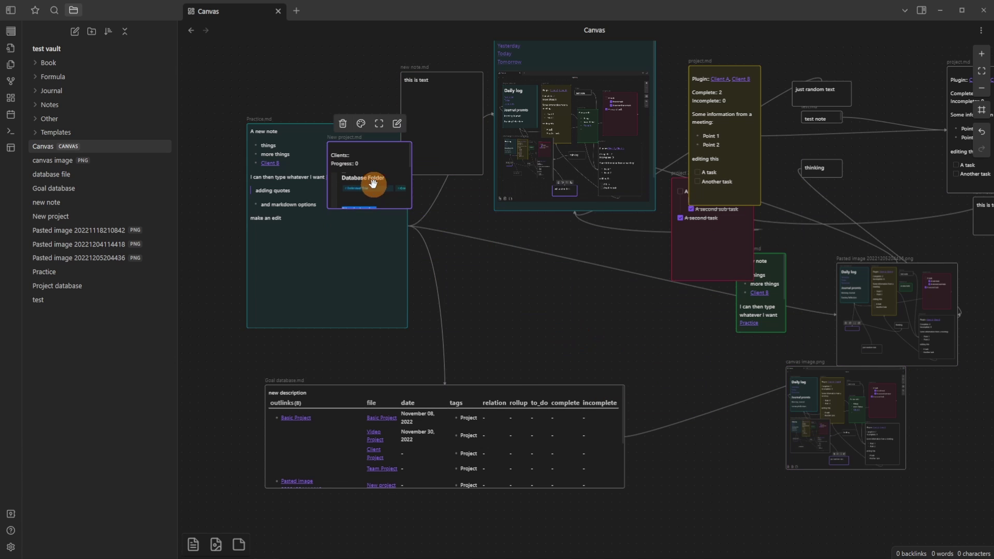
pyautogui.moveTo(329, 272); pyautogui.dragTo(342, 317)
pyautogui.click(534, 388)
pyautogui.scroll(3, 534, 369)
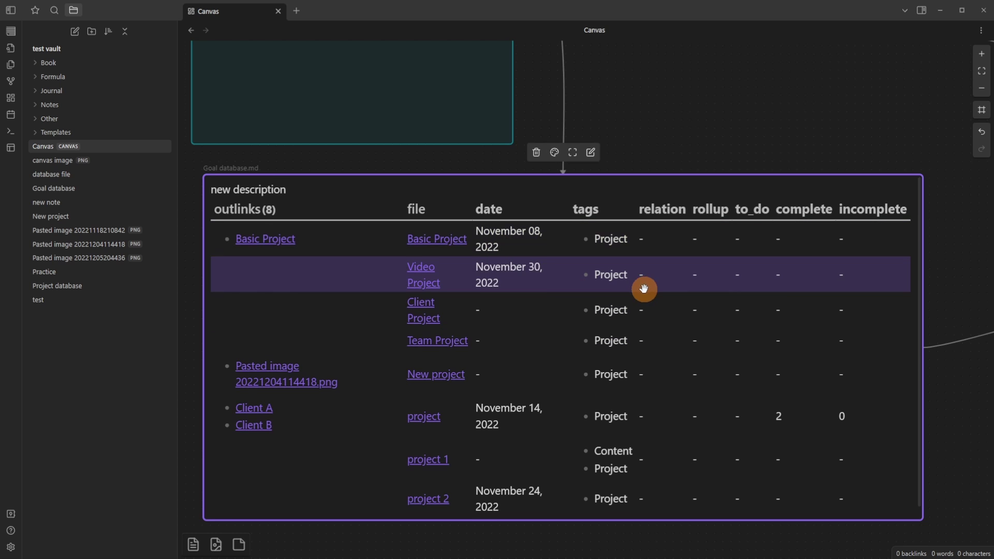
pyautogui.scroll(-1, 649, 297)
pyautogui.scroll(1, 652, 302)
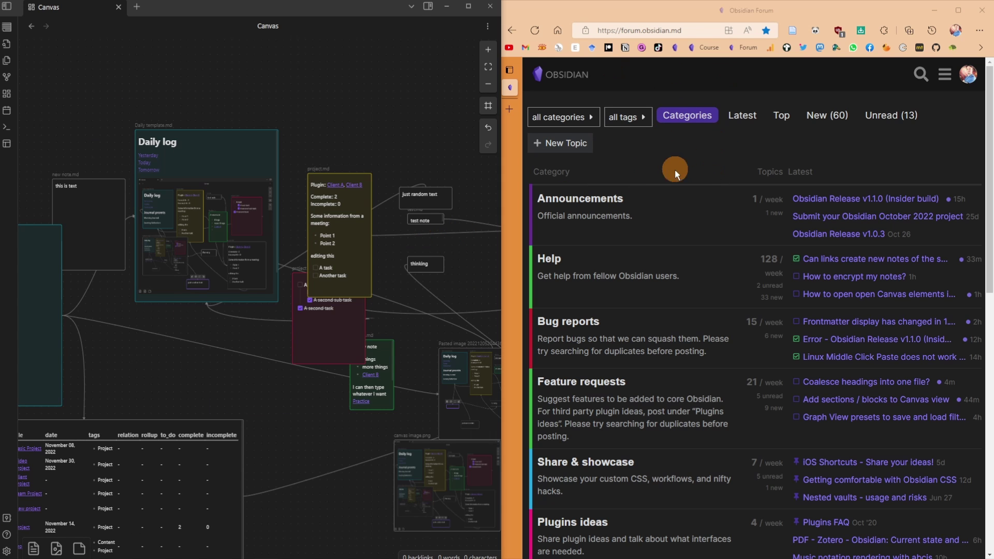
# - Drag the Obsidian forum URL from Edge onto the canvas above Daily log, then close Edge
pyautogui.scroll(-8, 694, 195)
pyautogui.scroll(8, 717, 191)
pyautogui.click(641, 30)
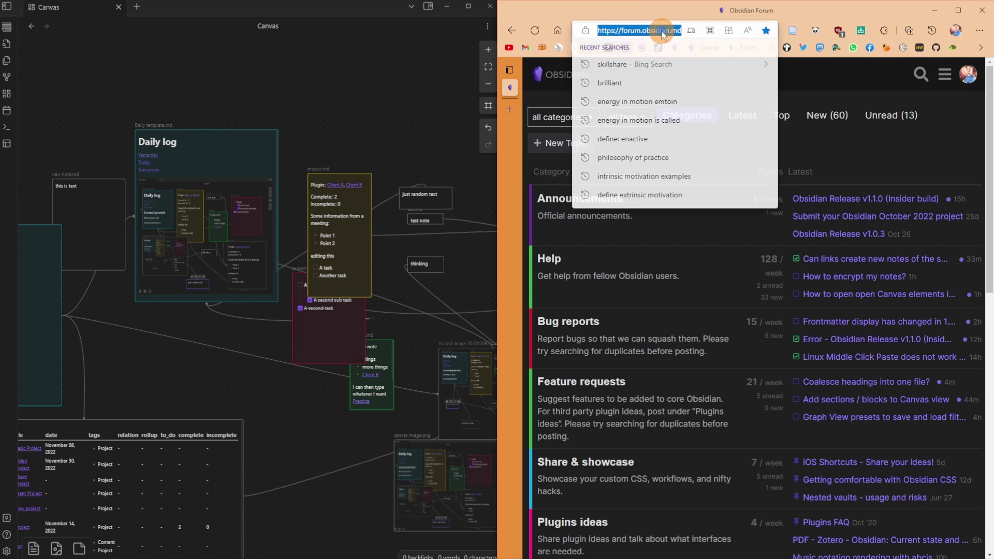
pyautogui.moveTo(662, 34); pyautogui.dragTo(241, 82)
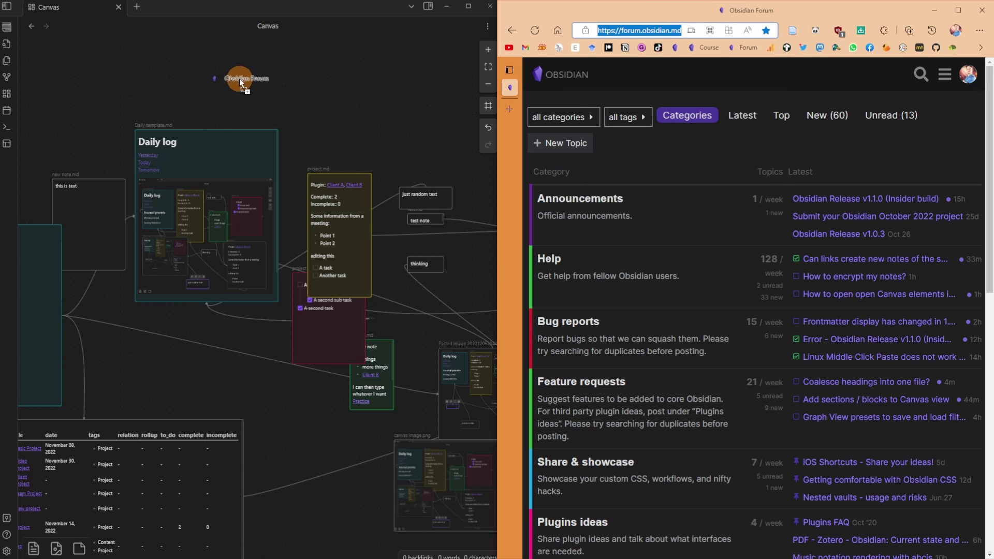
pyautogui.moveTo(179, 79); pyautogui.dragTo(178, 80)
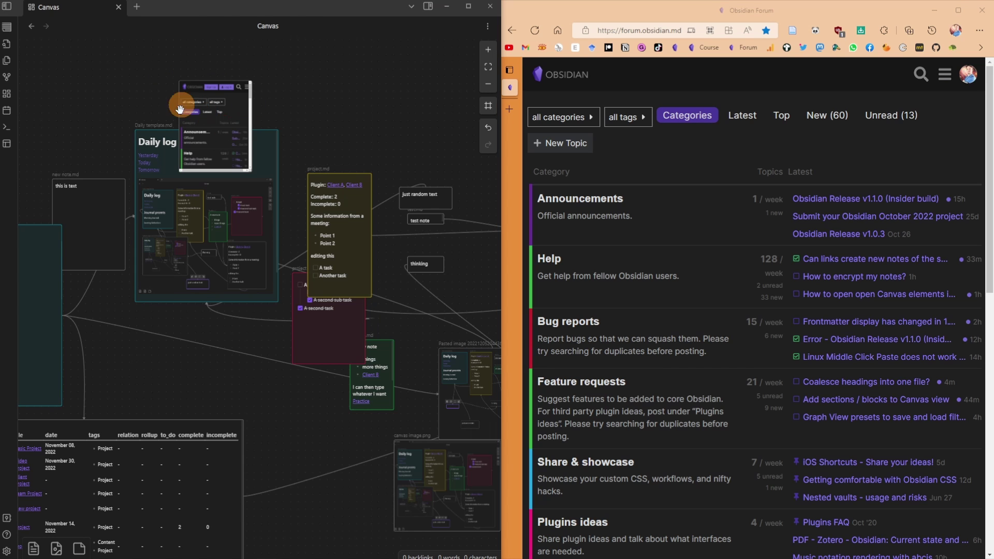
pyautogui.click(983, 11)
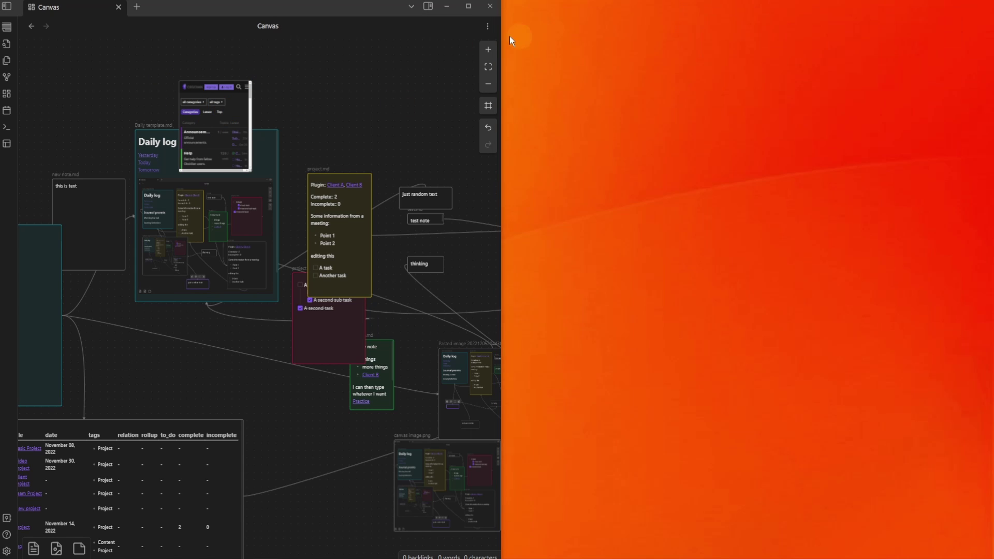
# - Maximize Obsidian and enlarge the embedded forum web card
pyautogui.moveTo(327, 12); pyautogui.dragTo(482, 2)
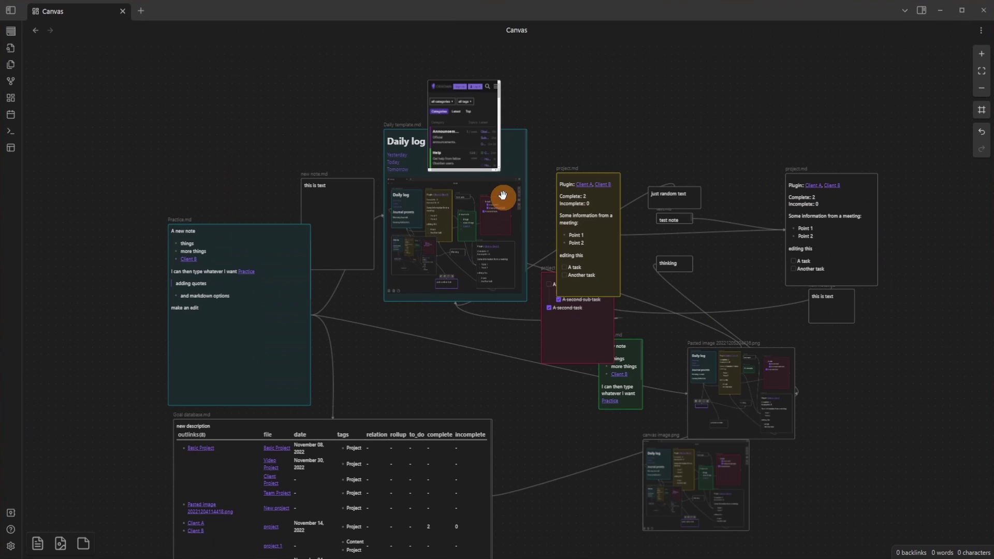
pyautogui.scroll(10, 487, 142)
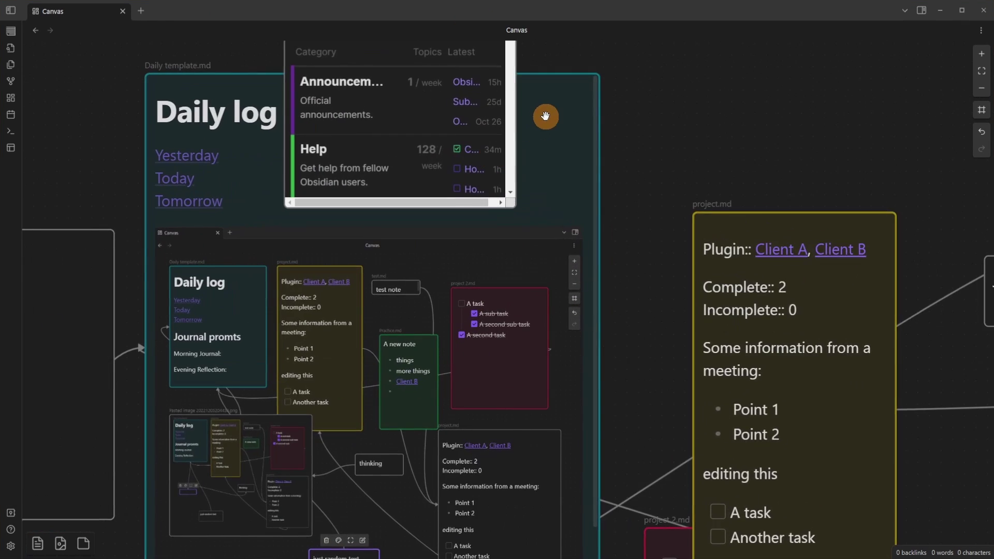
pyautogui.moveTo(570, 336); pyautogui.dragTo(888, 482)
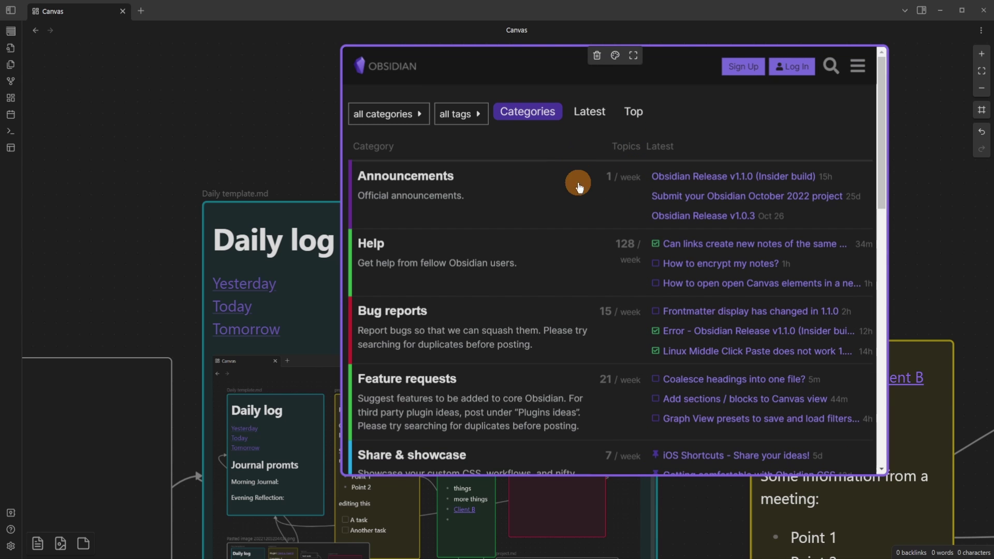
# - Open the Obsidian Release v1.1.0 (Insider build) topic inside the forum card
pyautogui.scroll(-6, 578, 185)
pyautogui.scroll(5, 578, 186)
pyautogui.scroll(2, 578, 186)
pyautogui.click(717, 179)
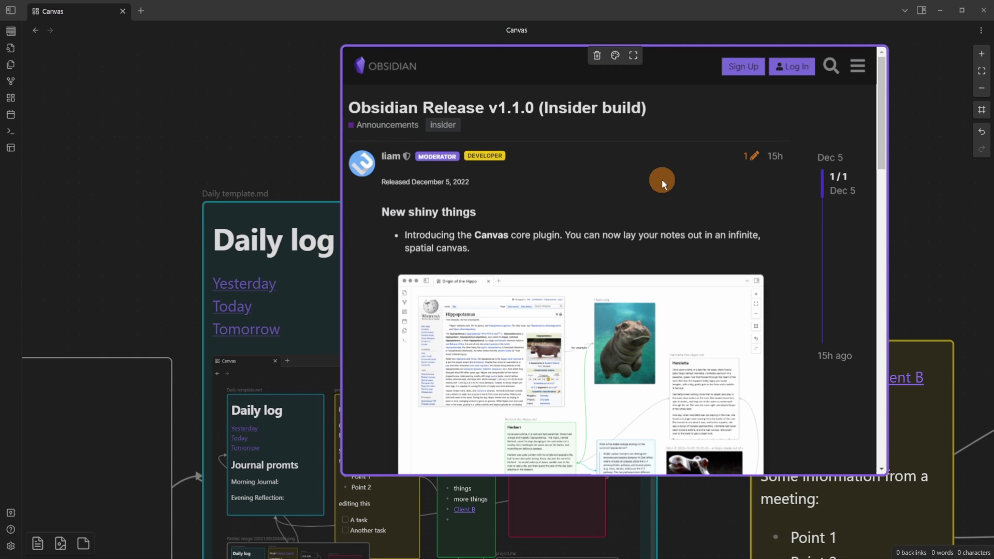
pyautogui.scroll(-8, 663, 190)
pyautogui.scroll(5, 648, 253)
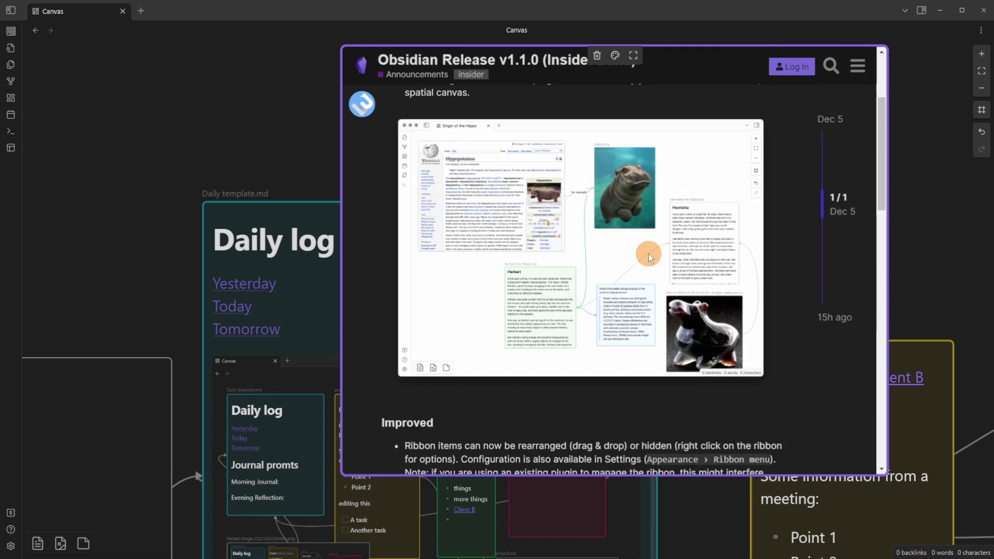
pyautogui.scroll(3, 648, 253)
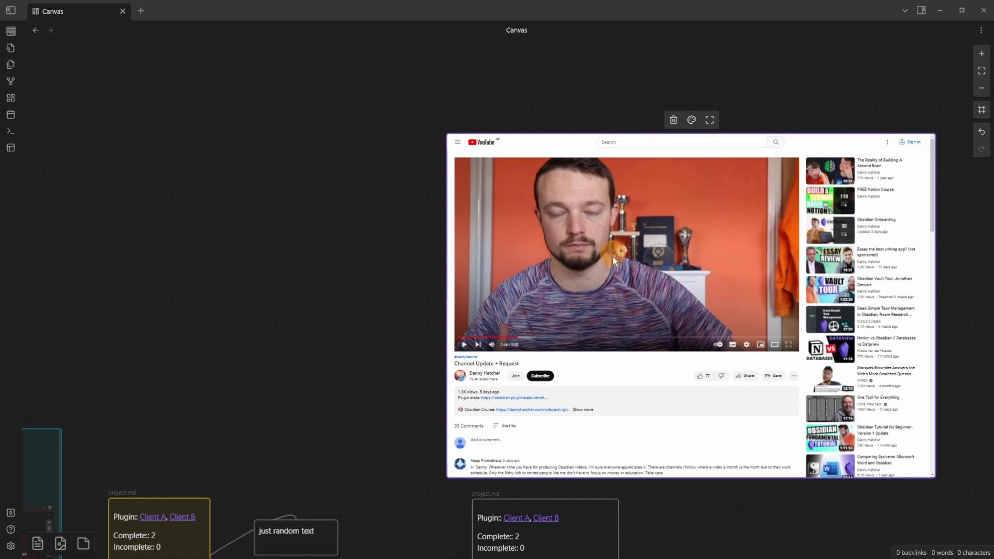
# - Rewind the embedded YouTube video to 0:00 and move the 'just random text' card up
pyautogui.moveTo(518, 336); pyautogui.dragTo(456, 337)
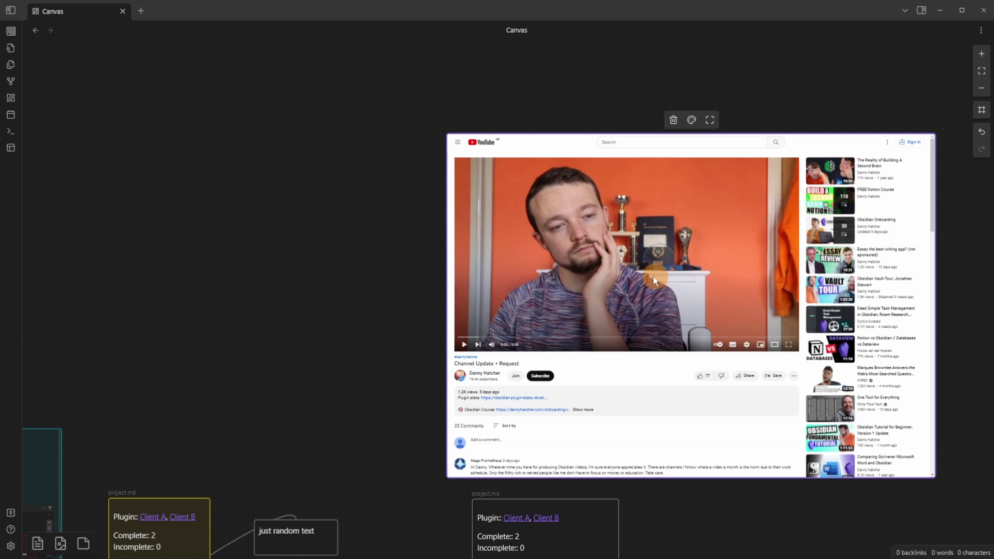
pyautogui.click(283, 338)
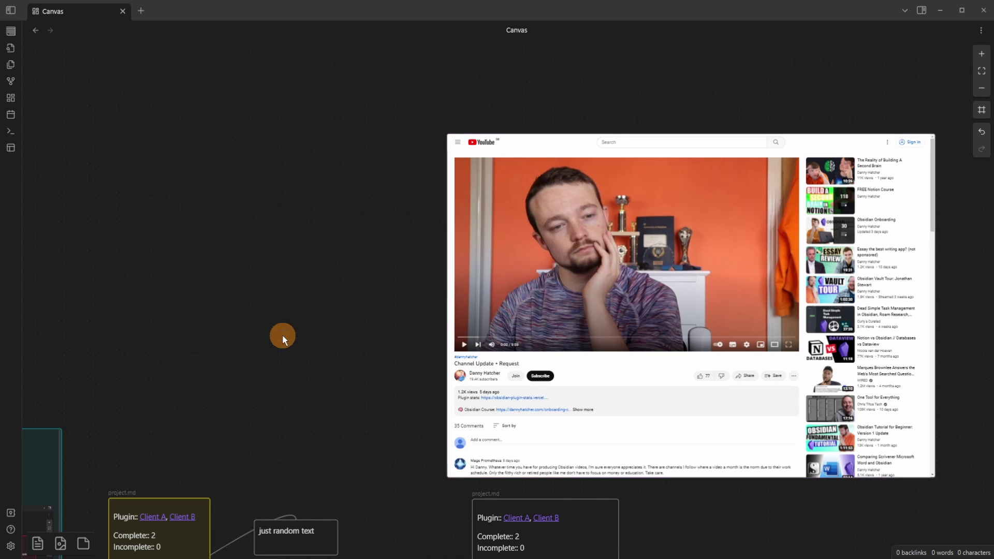
pyautogui.moveTo(287, 528); pyautogui.dragTo(270, 224)
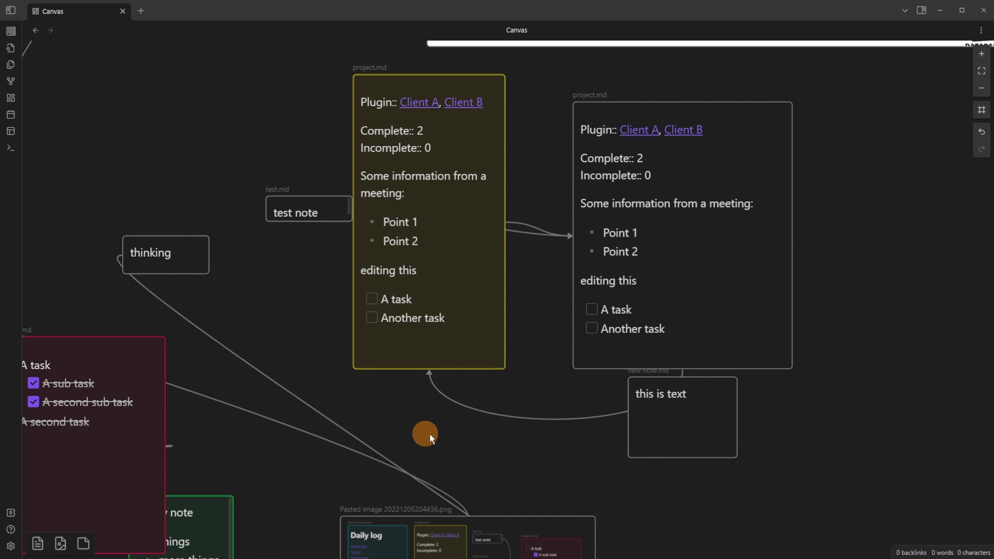
# - Drag the 'Complete:: 2' and 'Incomplete:: 0' lines from project.md onto empty canvas as a new card
pyautogui.doubleClick(678, 252)
pyautogui.moveTo(673, 260); pyautogui.dragTo(571, 252)
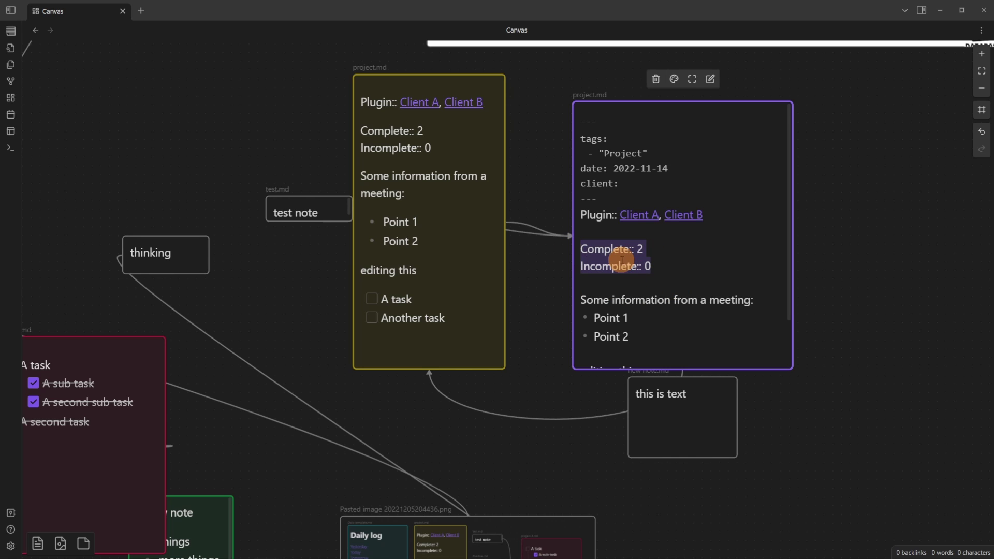
pyautogui.moveTo(621, 259); pyautogui.dragTo(331, 381)
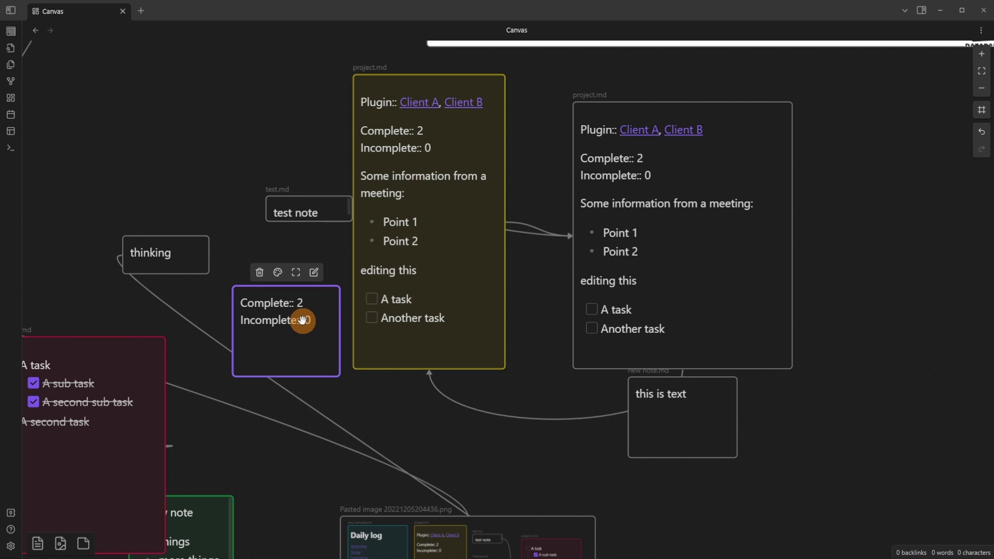
pyautogui.click(654, 237)
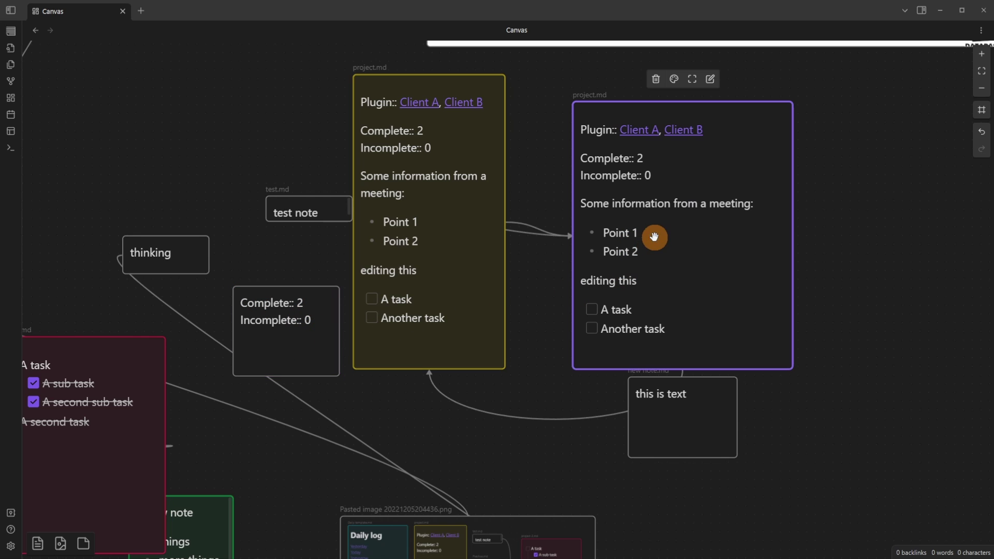
pyautogui.click(475, 264)
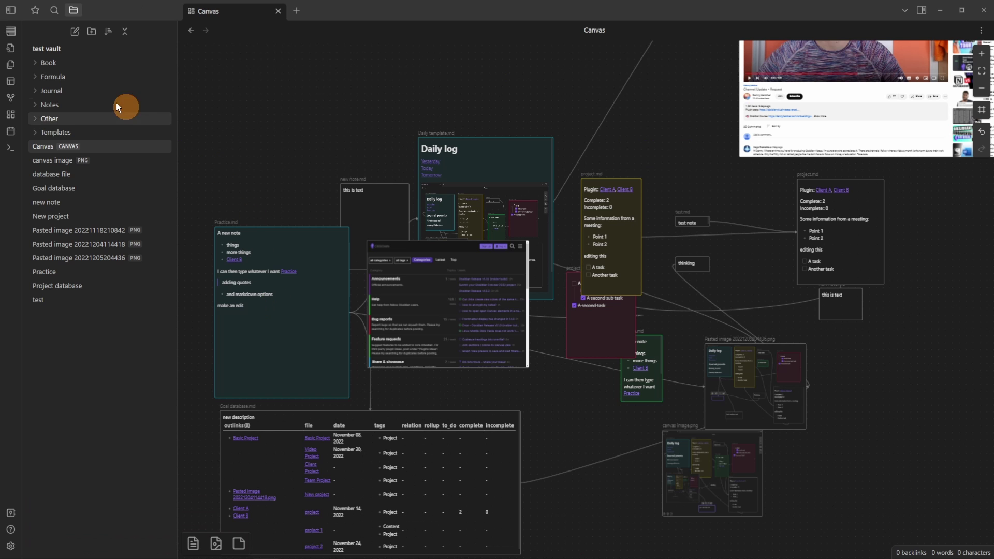
# - Reorder the ribbon shortcut icons and open Settings
pyautogui.moveTo(11, 108); pyautogui.dragTo(11, 128)
pyautogui.click(45, 430)
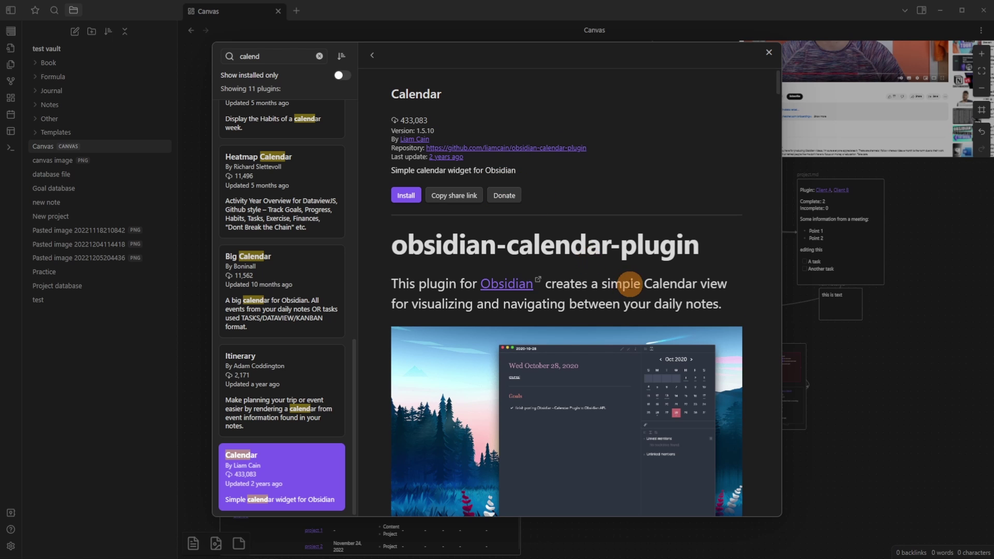
pyautogui.scroll(-15, 583, 262)
pyautogui.scroll(-12, 644, 278)
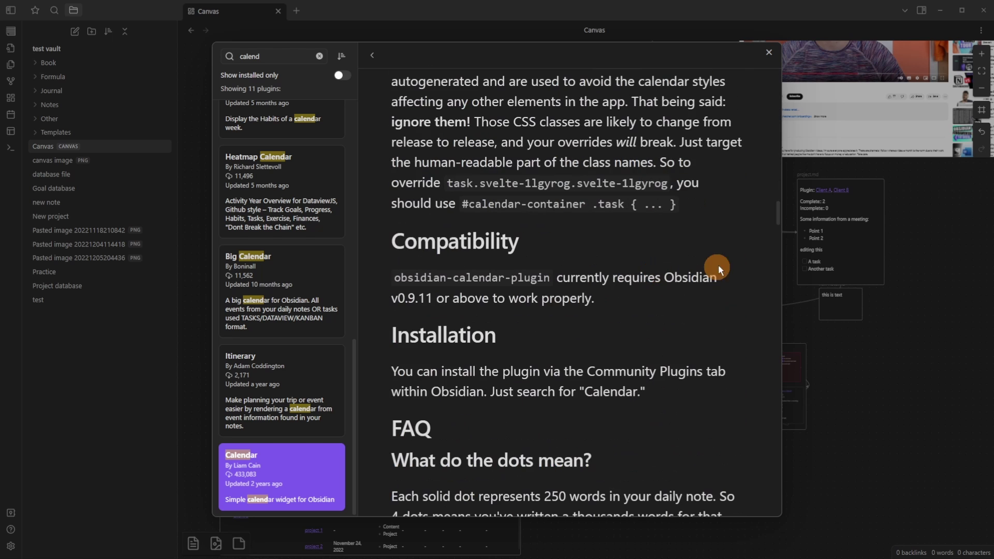
pyautogui.moveTo(778, 212); pyautogui.dragTo(780, 70)
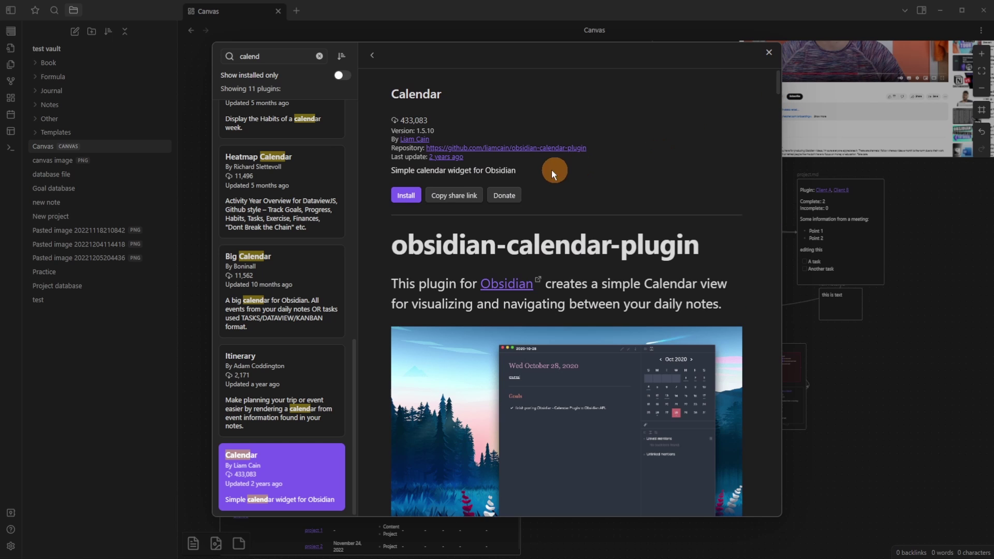